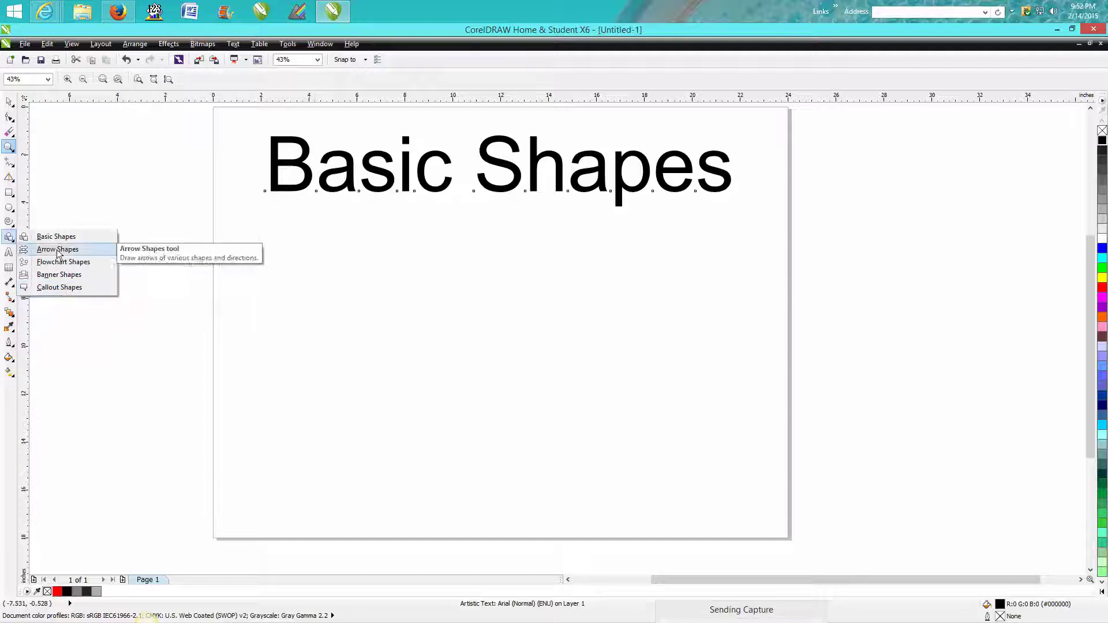
Draw a parallelogram about 3.7 in wide and 4.1 in high below the "B" of the title
left_click(56, 237)
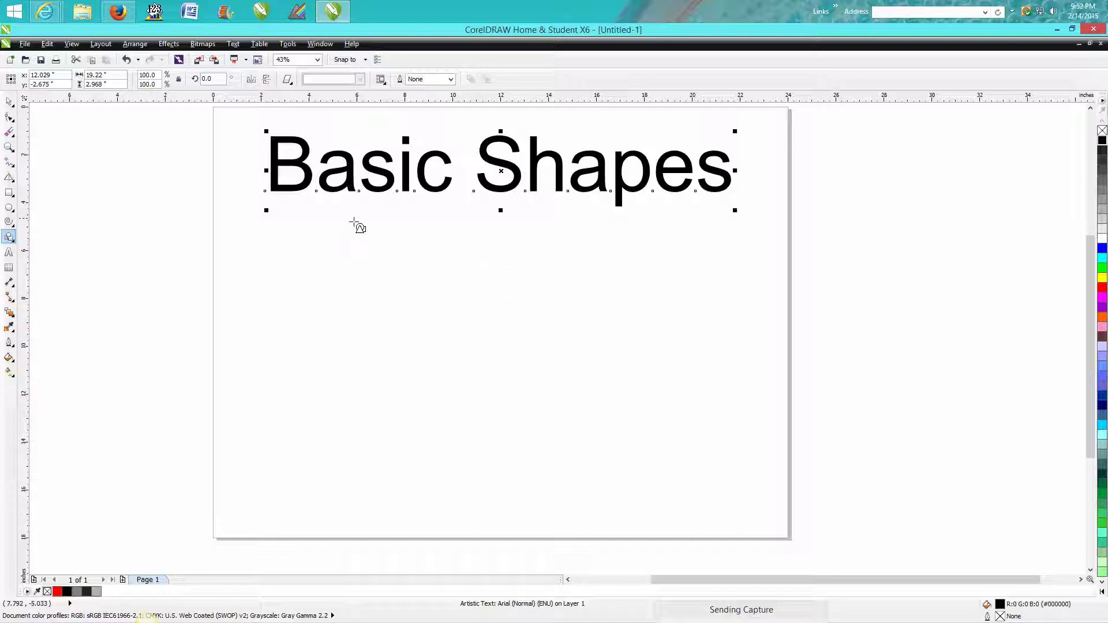
left_click(13, 240)
left_click(40, 235)
left_click(291, 84)
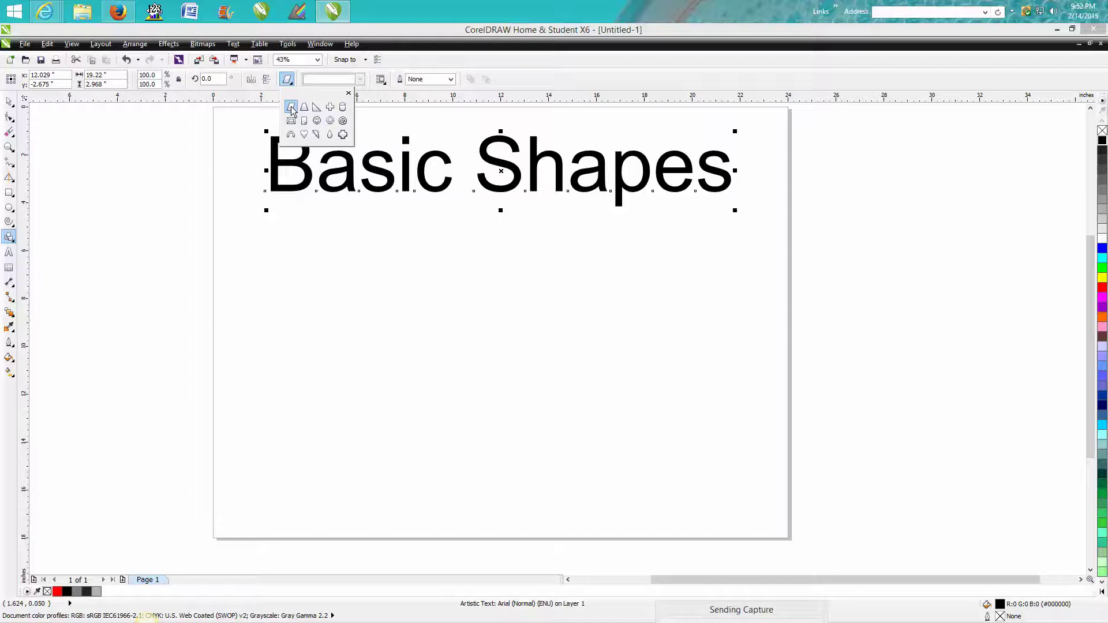
left_click(292, 107)
left_click_drag(382, 265, 295, 364)
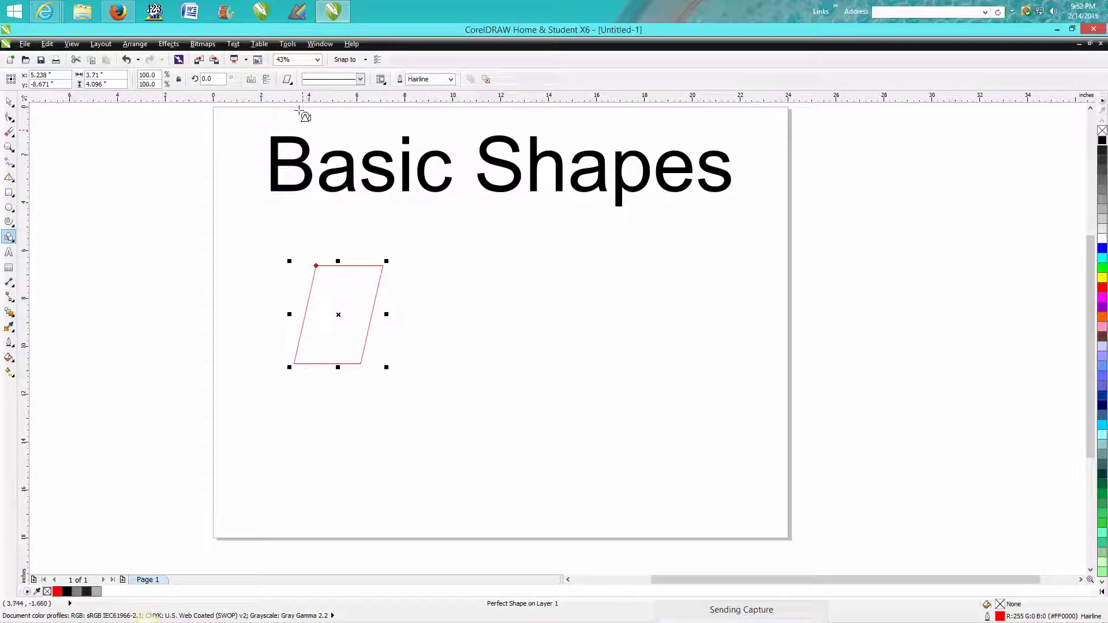
Draw a trapezoid about 3.8 by 6.3 in right of the parallelogram and a cross about 3.6 in wide farther right
left_click(288, 80)
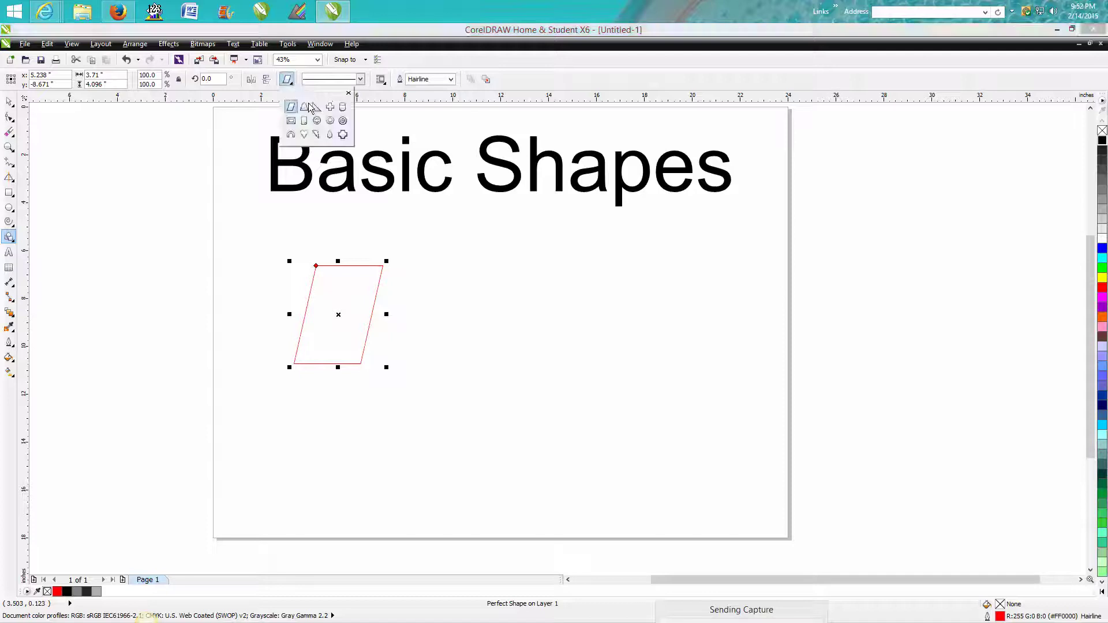
left_click(308, 107)
left_click_drag(499, 242, 404, 395)
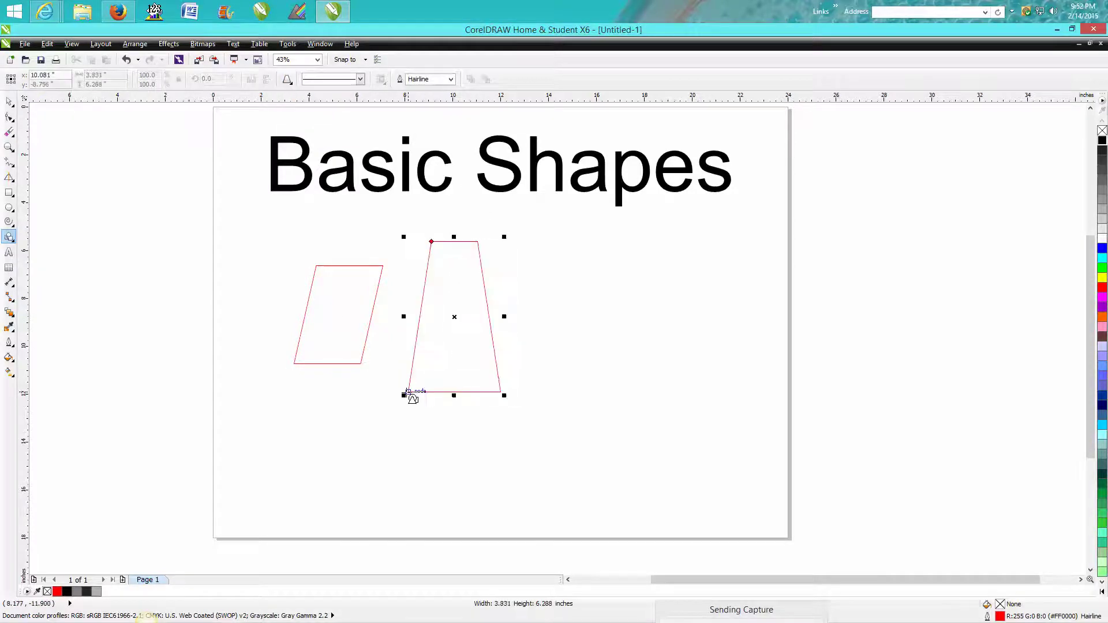
left_click(292, 85)
left_click(330, 107)
mouse_move(659, 259)
left_mouse_down()
mouse_move(575, 361)
mouse_move(572, 350)
left_mouse_up()
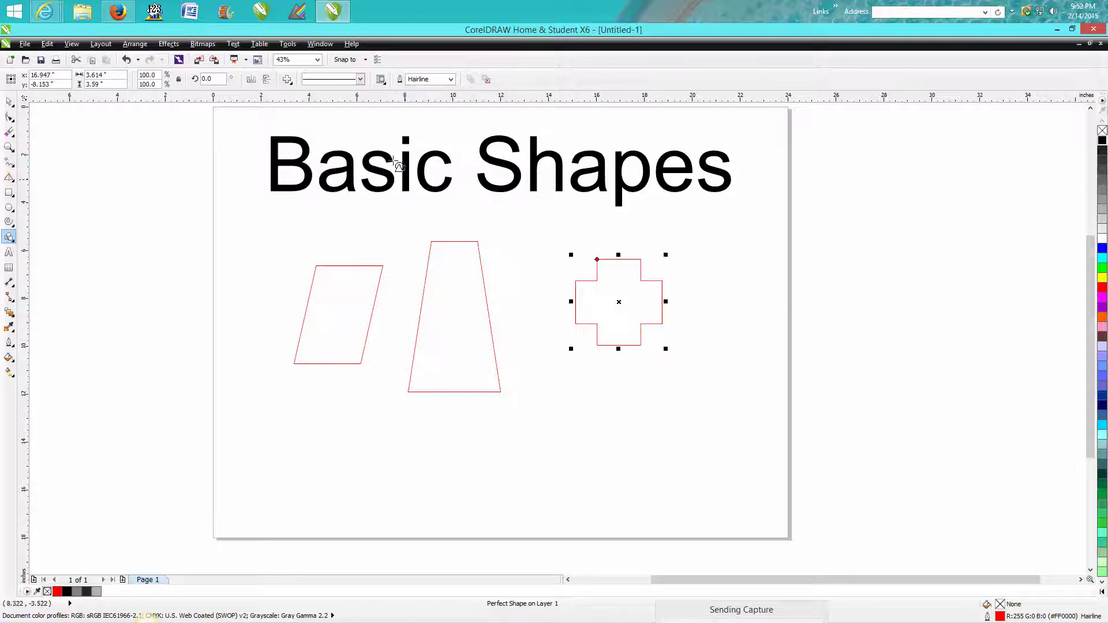
Draw a cylinder about 1.8 in wide and 5 in high at the page's left edge
left_click(293, 86)
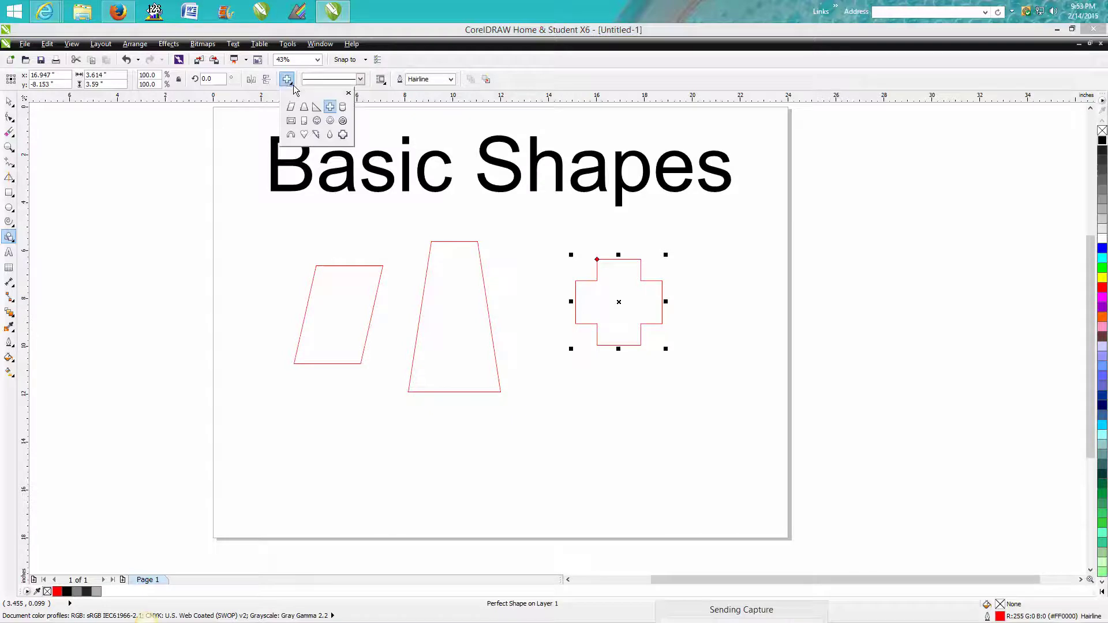
left_click(342, 108)
left_click_drag(270, 203, 218, 329)
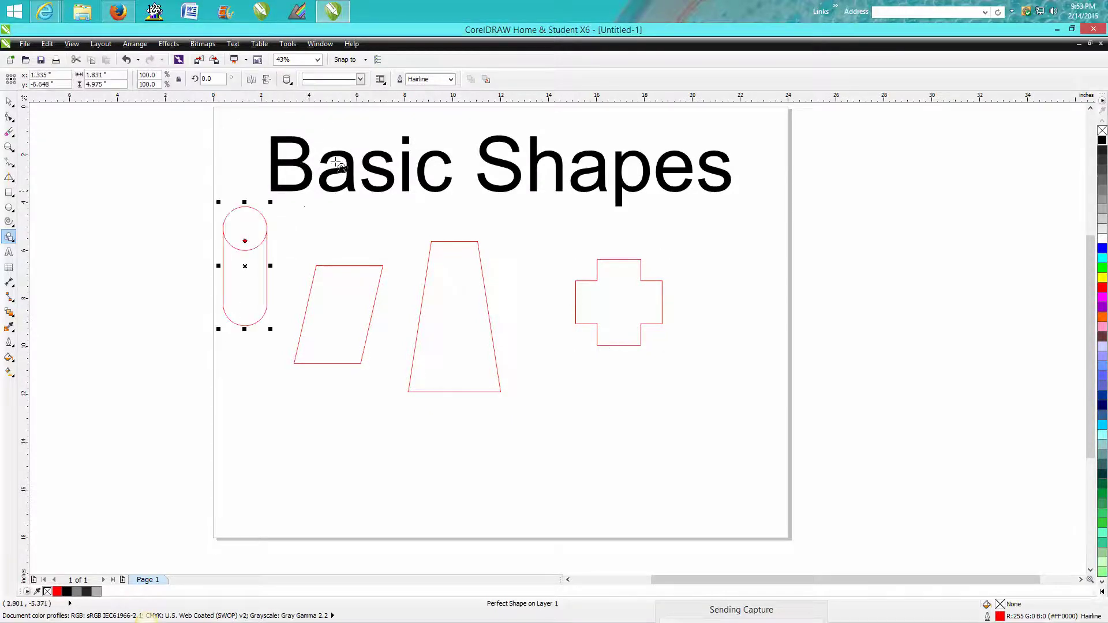
Draw a heart about 3.3 by 2.4 in below the cross and a larger one about 4.1 in square beside it
left_click(293, 85)
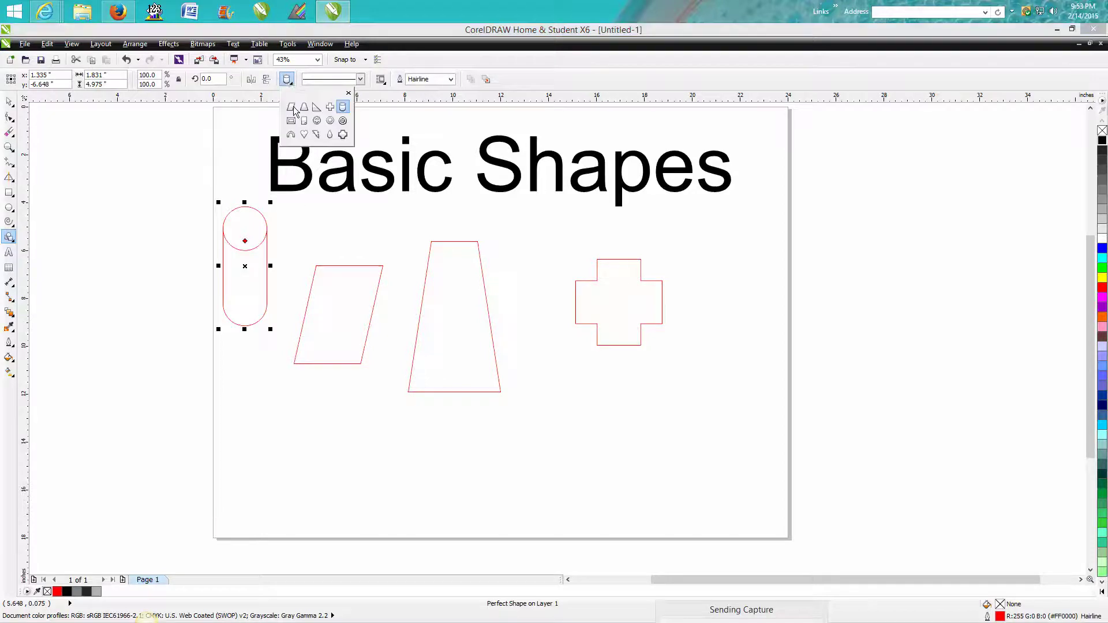
left_click(304, 135)
left_click_drag(668, 369, 580, 434)
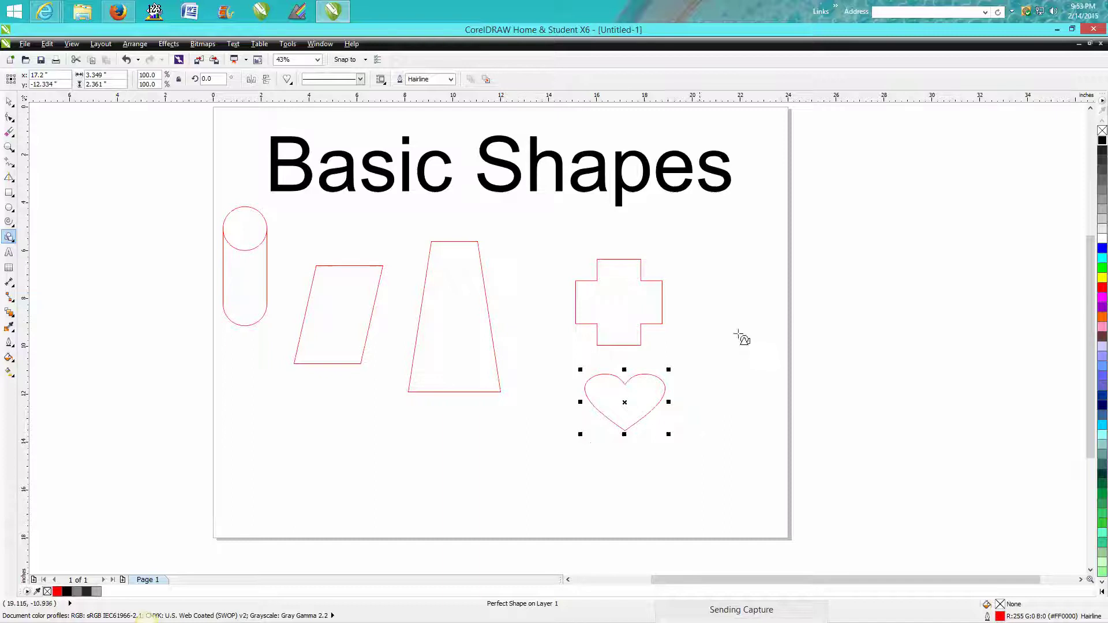
left_click_drag(773, 298, 690, 396)
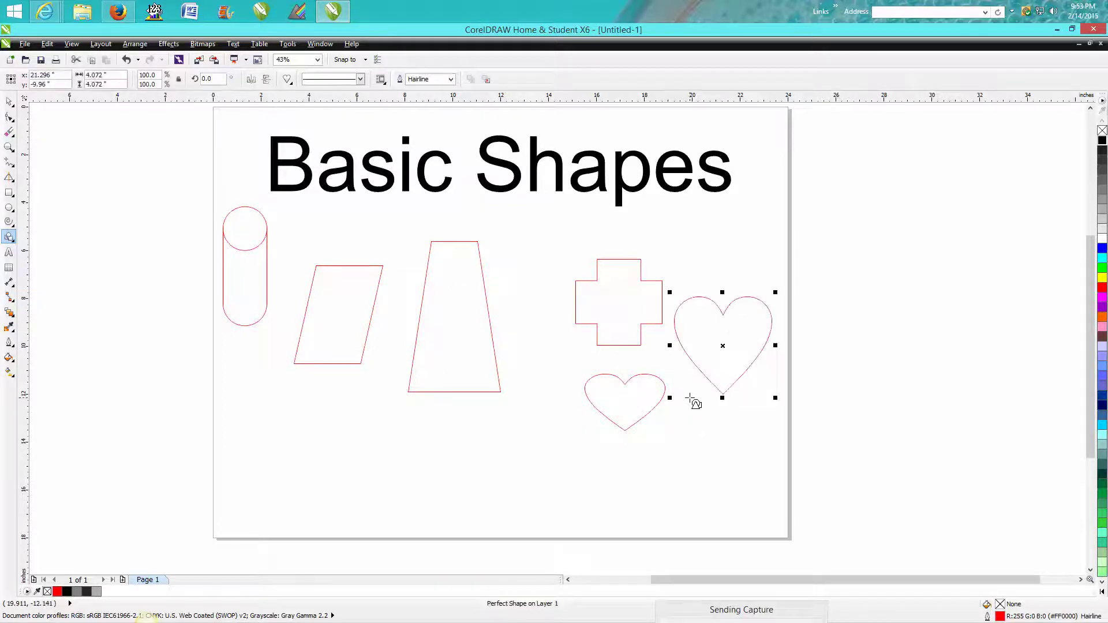
Draw a half-ring arc about 5.4 by 1.8 in below the parallelogram and a ring about 3.6 in across right of the page
left_click(292, 84)
left_click(291, 135)
left_click_drag(319, 434, 448, 514)
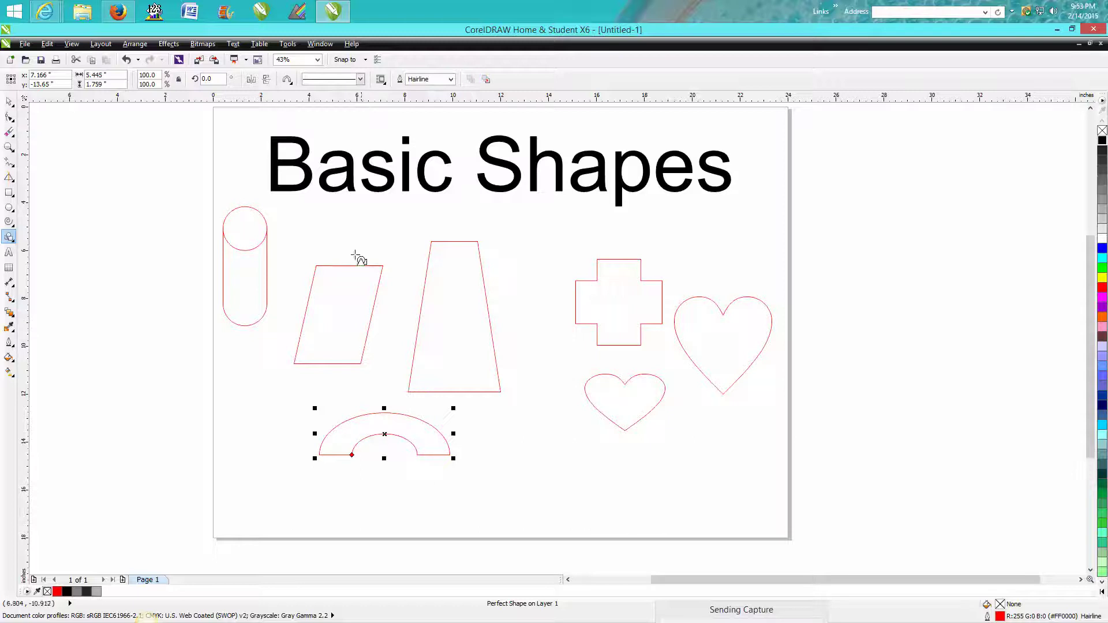
left_click(287, 80)
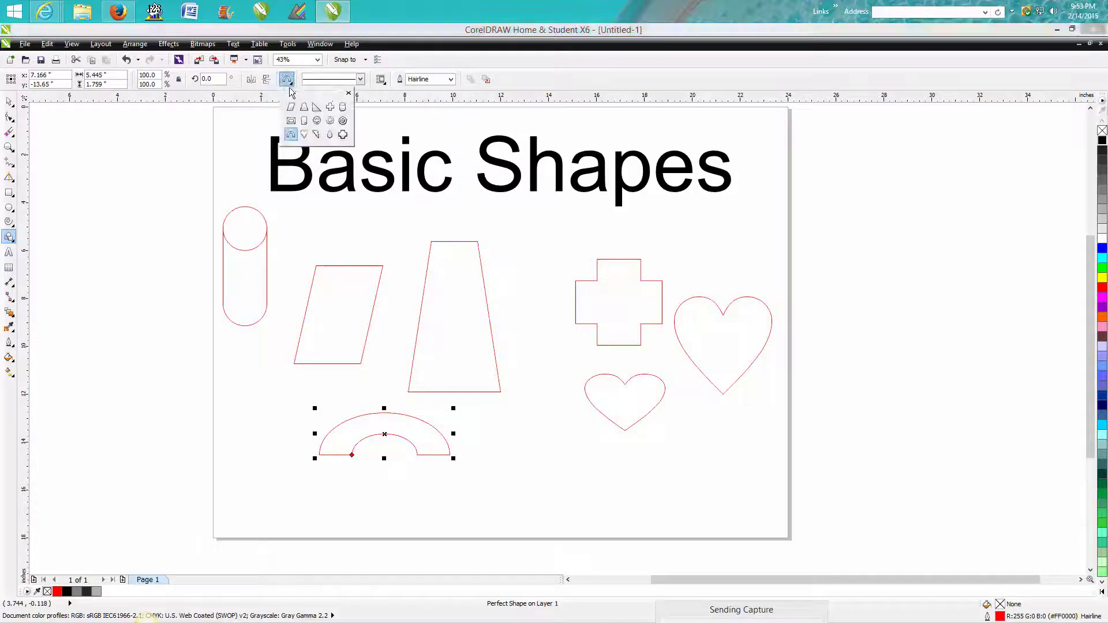
left_click(343, 121)
left_click_drag(898, 194, 808, 286)
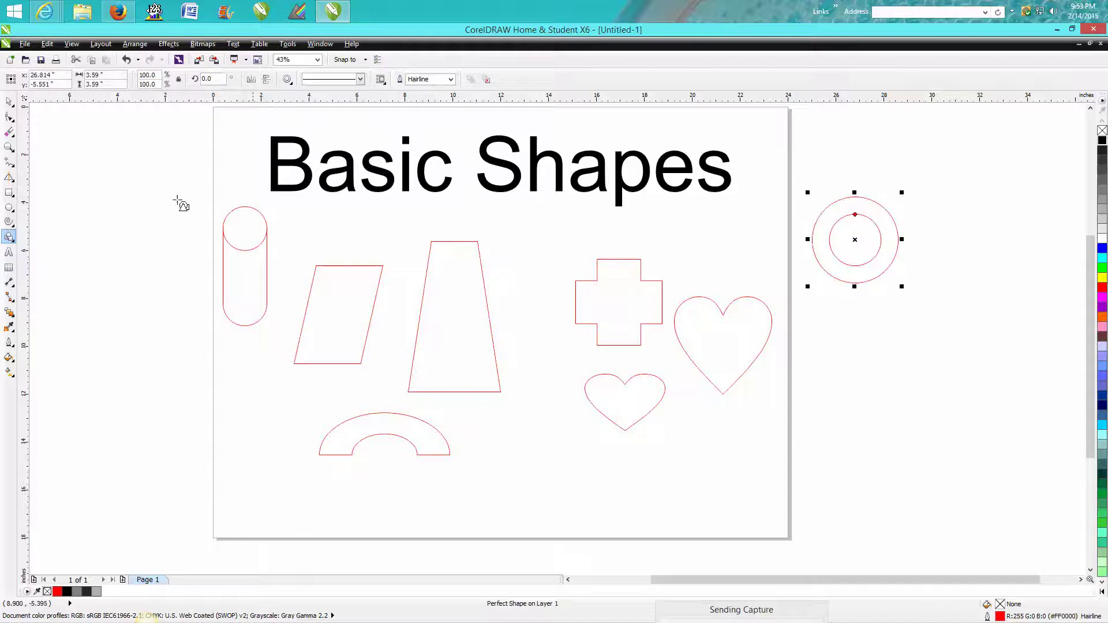
Fill the band between the ring's two circles using Smart Fill and color it black
left_click(15, 180)
left_click(14, 181)
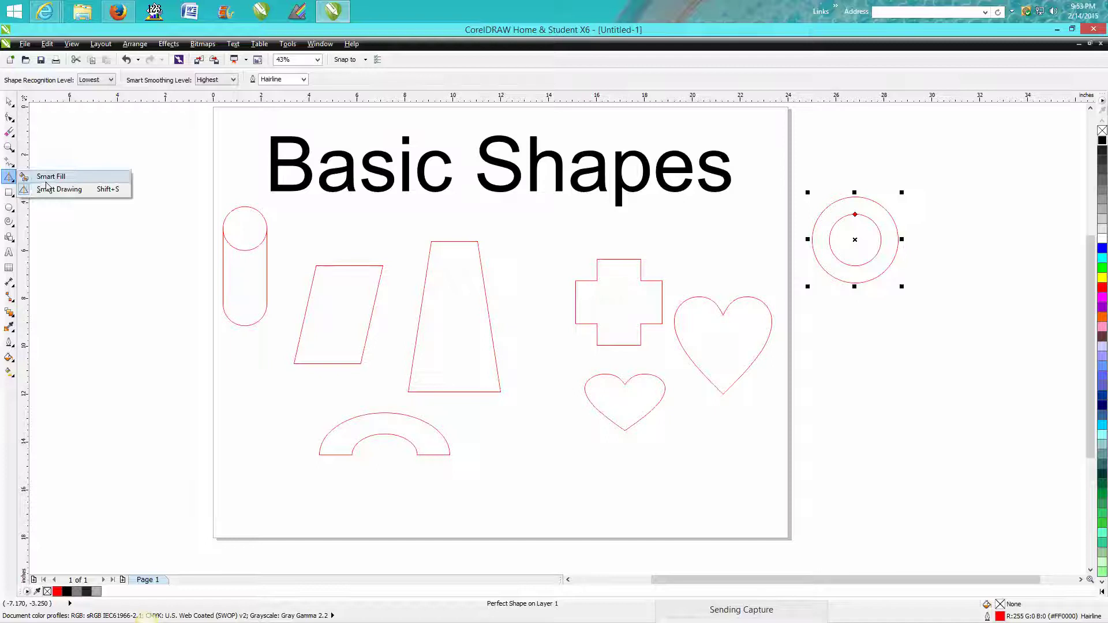
left_click(47, 177)
left_click(825, 211)
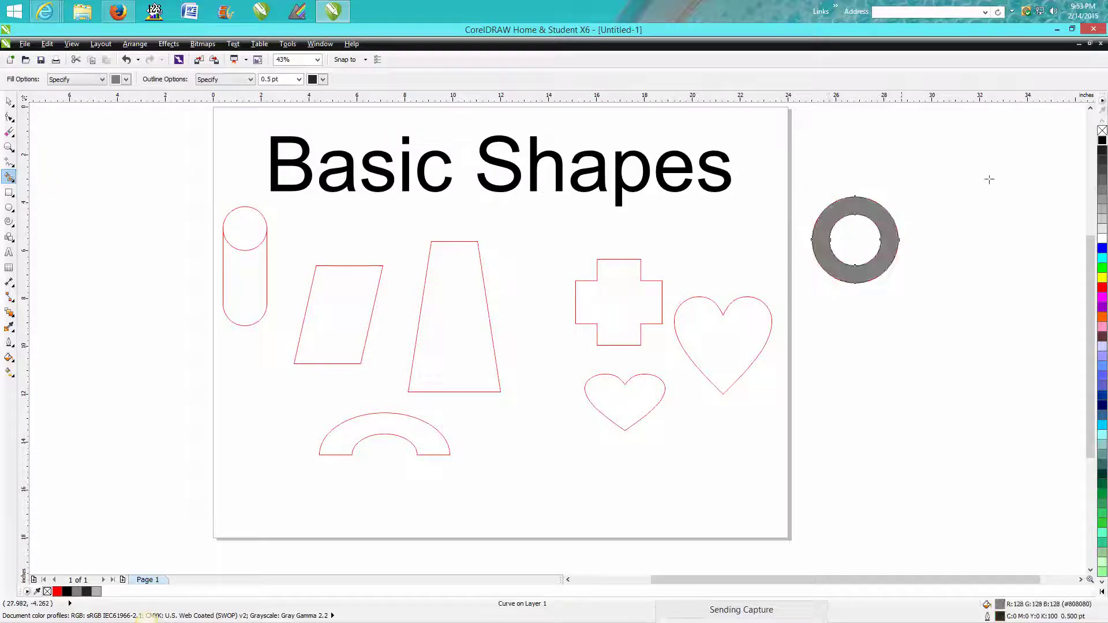
left_click(1101, 140)
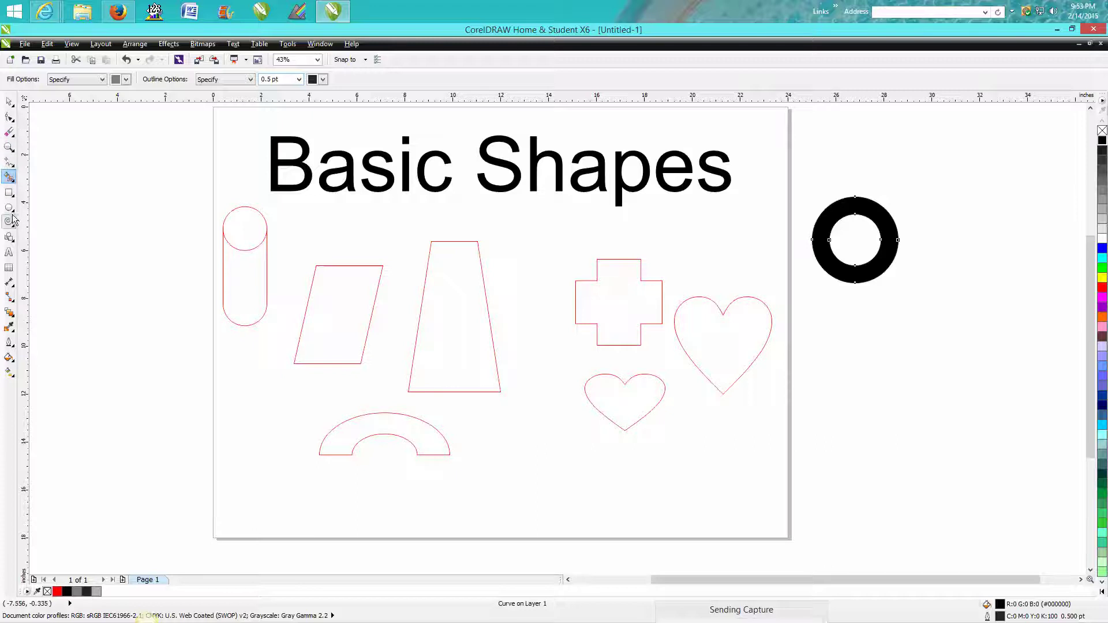
Draw a teardrop about 1.9 by 3.3 in below the ring and a jagged bolt about 2 by 3.6 in left of the page
left_click(11, 241)
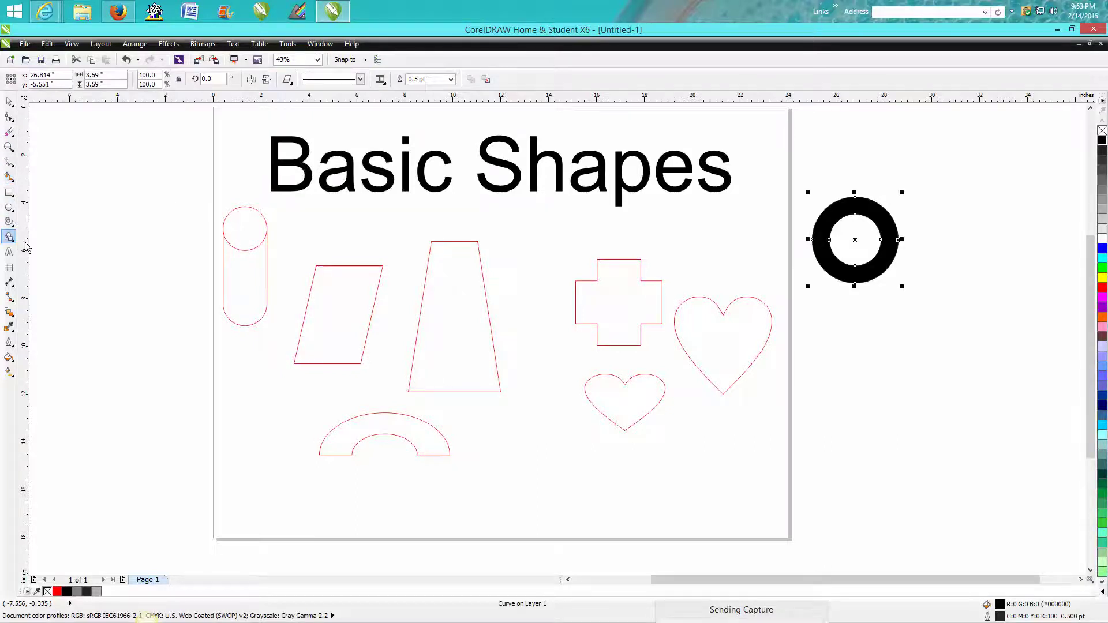
left_click(293, 86)
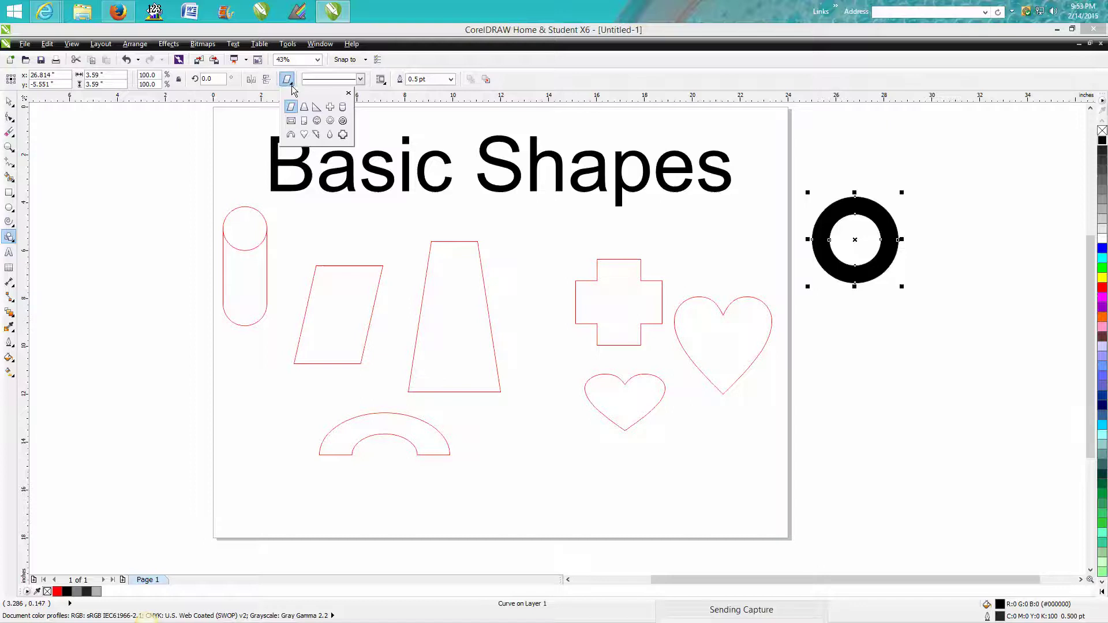
left_click(335, 137)
left_click_drag(877, 312, 823, 399)
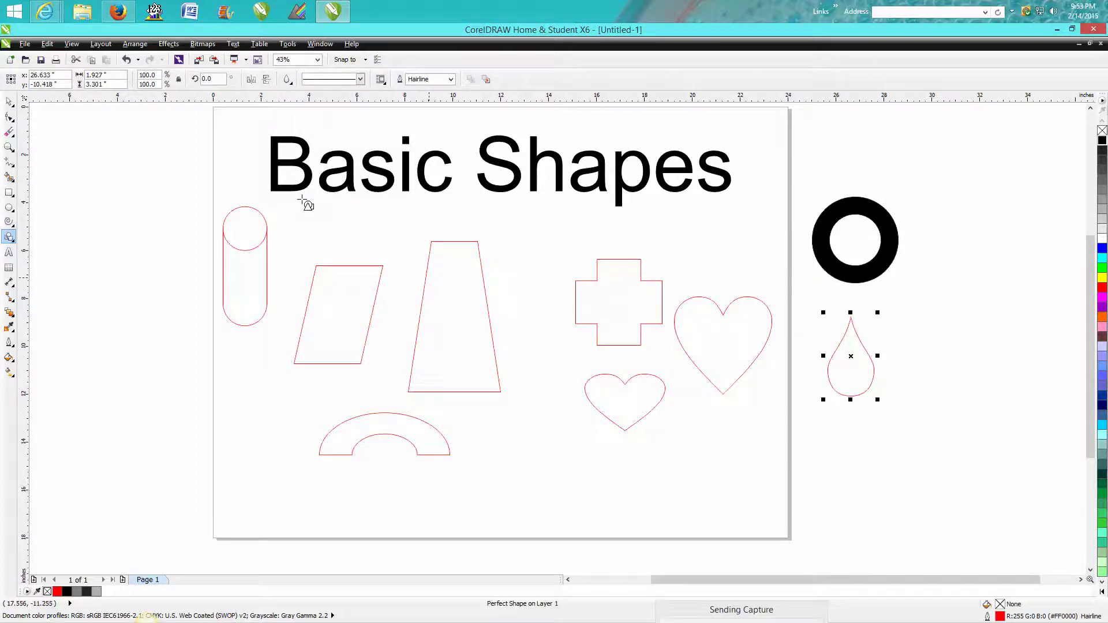
left_click(288, 81)
left_click(316, 133)
left_click_drag(155, 226, 108, 315)
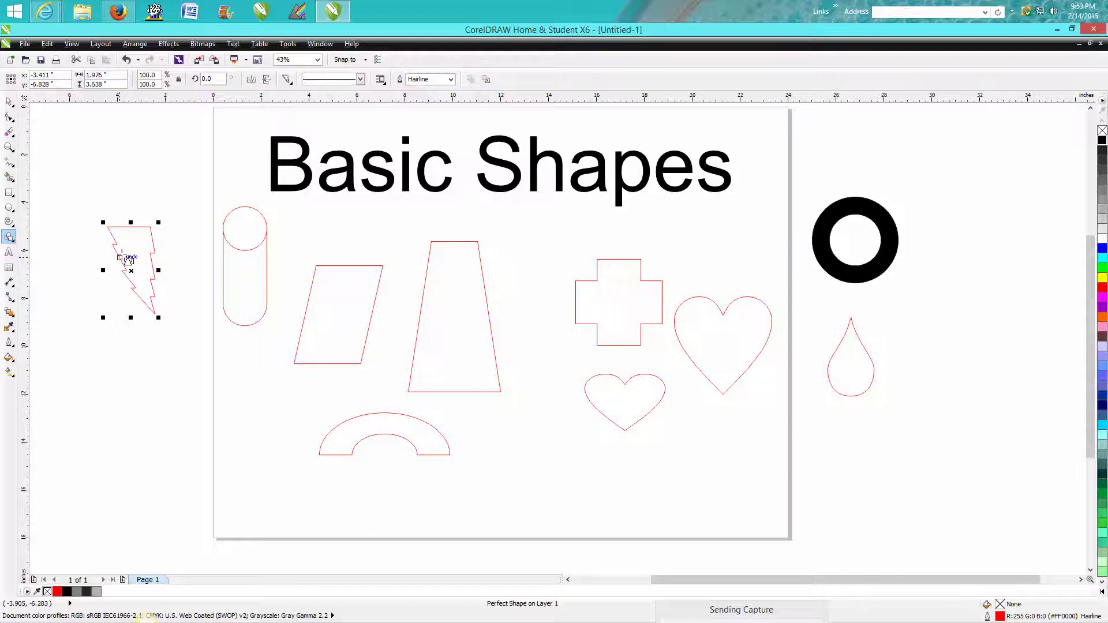
Try mirroring the jagged bolt vertically and horizontally, and return it to its original orientation
left_click(267, 80)
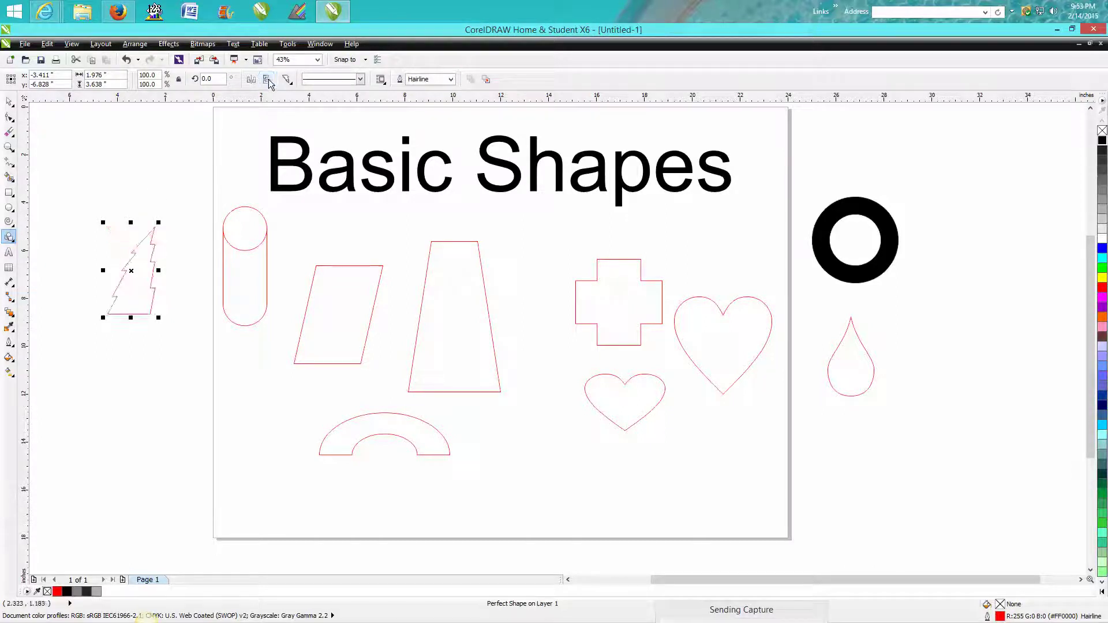
left_click(254, 79)
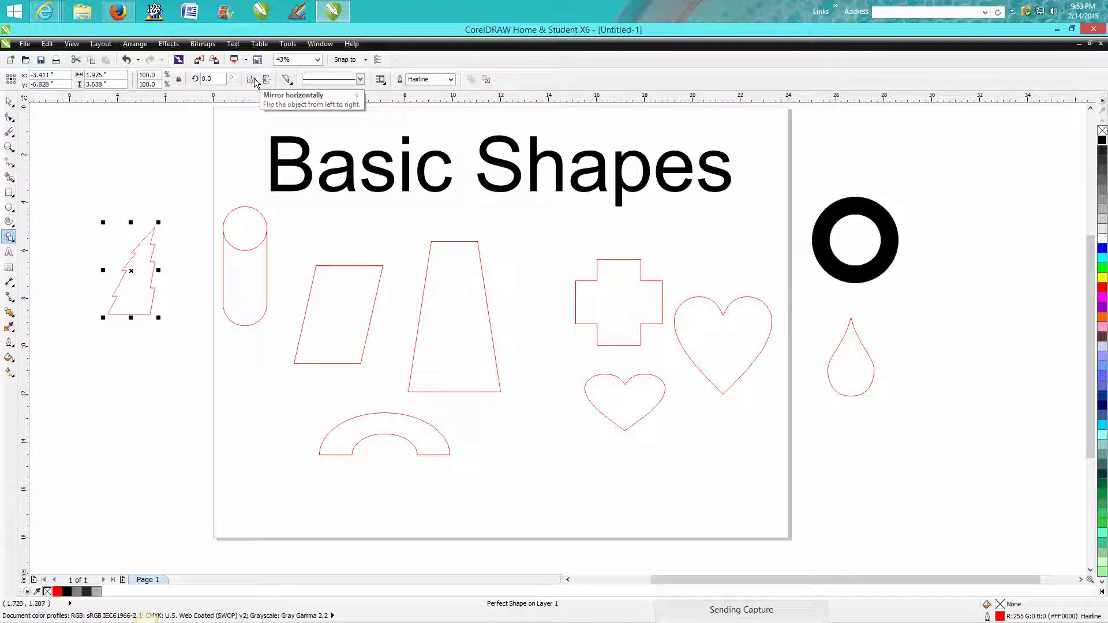
left_click(254, 78)
left_click(267, 81)
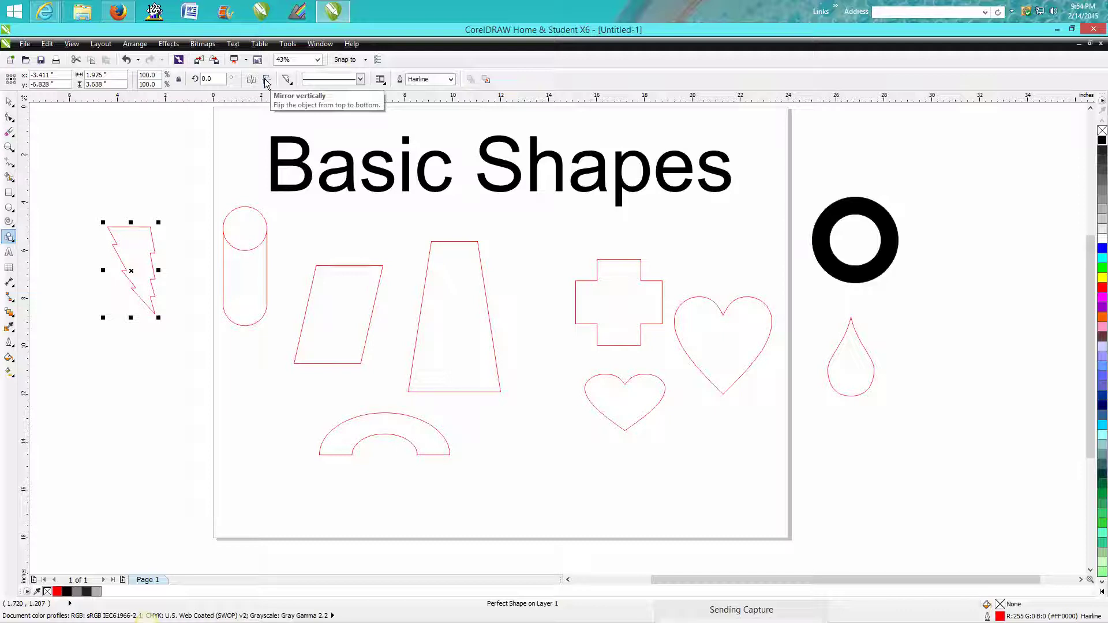
Delete all the drawn shapes, keeping only the Basic Shapes title
scroll(193, 185, "down", 2)
key("space")
left_click_drag(104, 176, 559, 320)
key("Delete")
Draw a right-pointing arrow about 10.3 in wide and 2.6 in high below the title with the Arrow Shapes tool
left_click(14, 242)
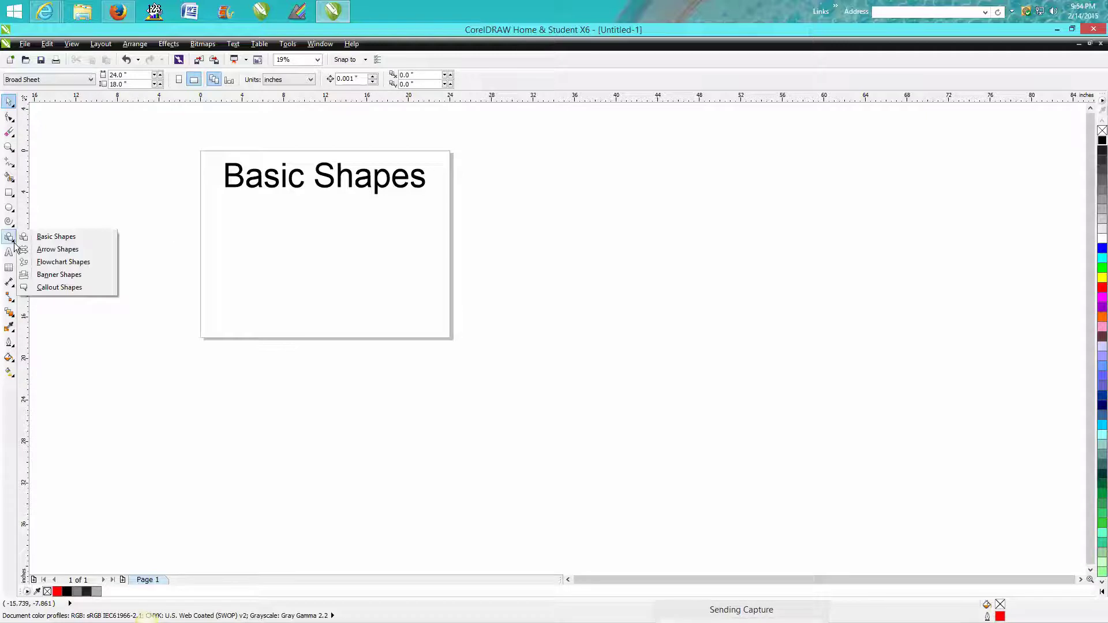
left_click(57, 248)
mouse_move(238, 225)
left_mouse_down()
mouse_move(277, 249)
mouse_move(353, 259)
left_mouse_up()
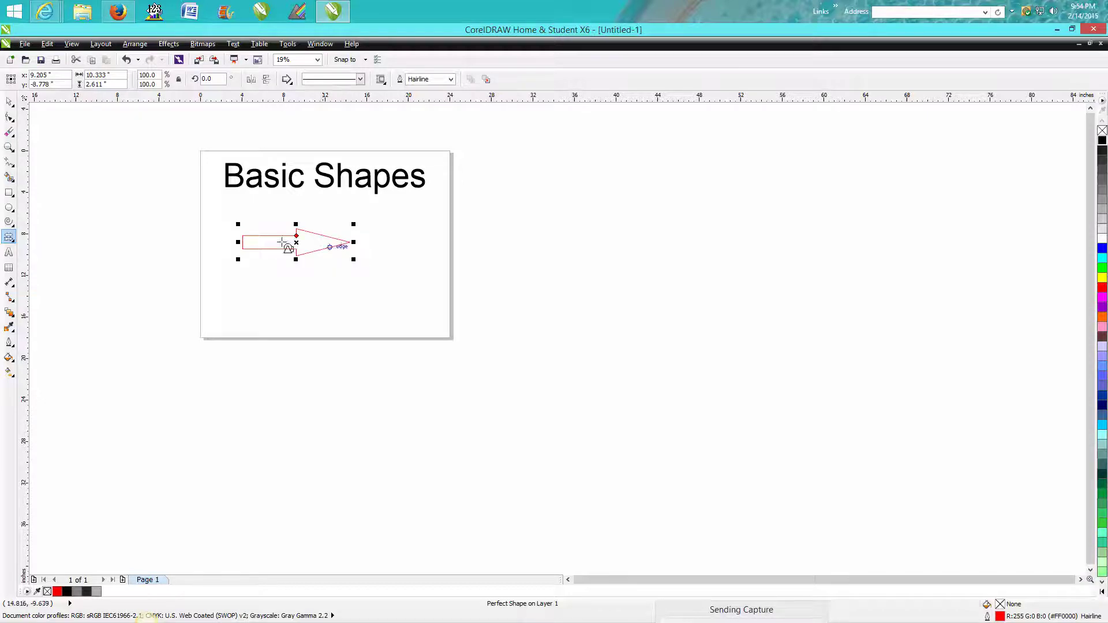
Move the arrow down about 0.5 in with the Pick tool
left_click(9, 147)
left_click_drag(241, 217, 380, 288)
left_click(8, 101)
left_click(418, 247)
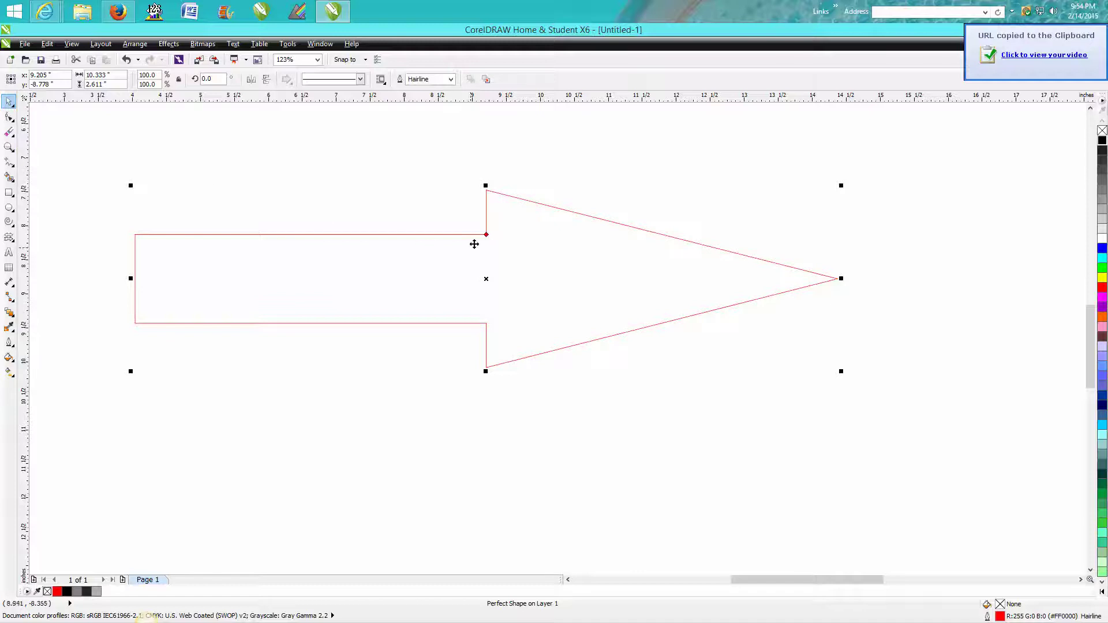
left_click(460, 188)
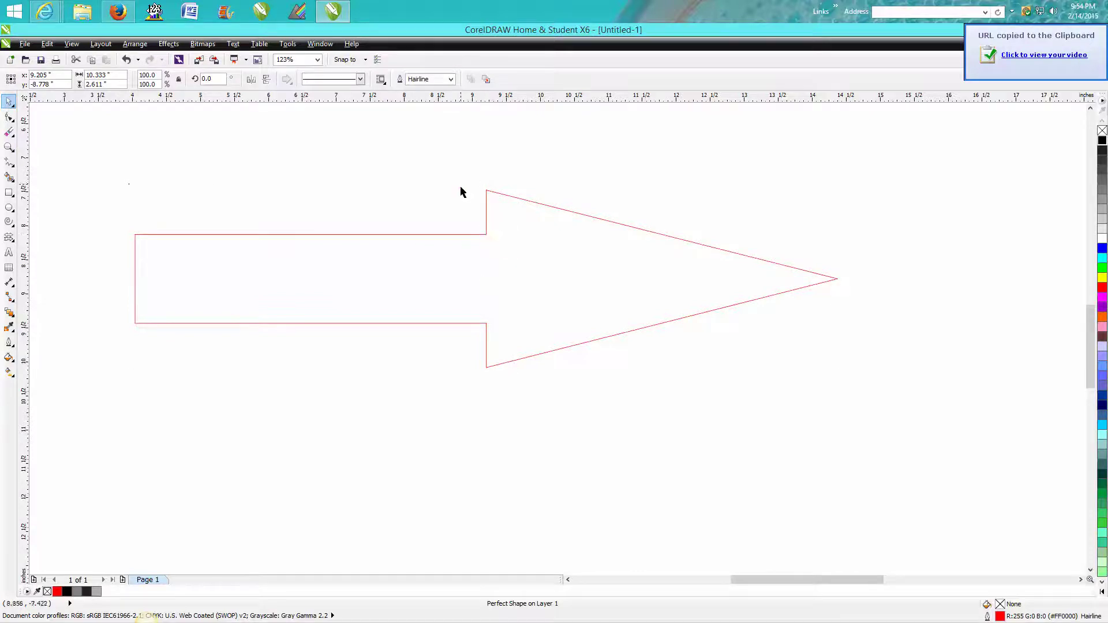
left_click(485, 237)
left_click_drag(485, 237, 495, 271)
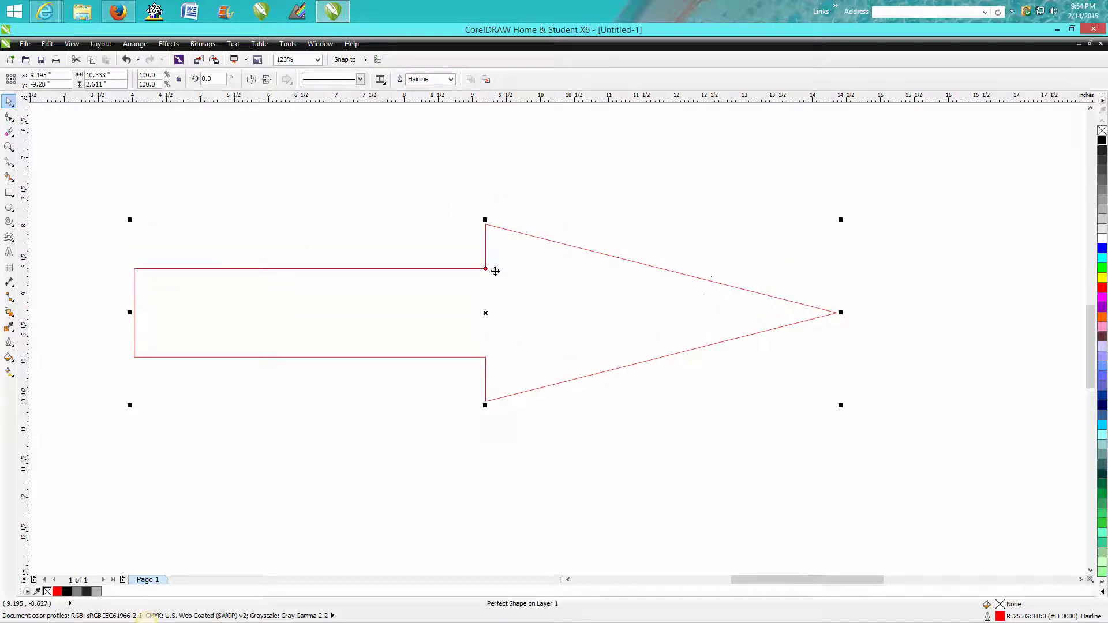
Reshape the arrow by its red control node with the Shape tool, giving it a thinner, longer shaft and a shorter head
left_click(11, 117)
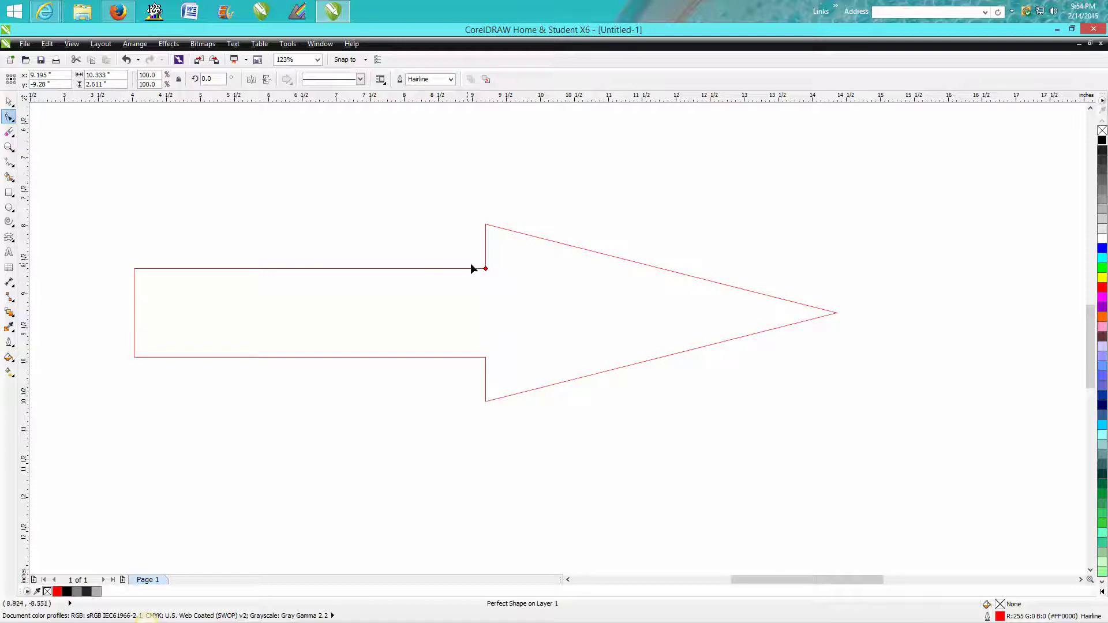
left_click_drag(485, 269, 729, 305)
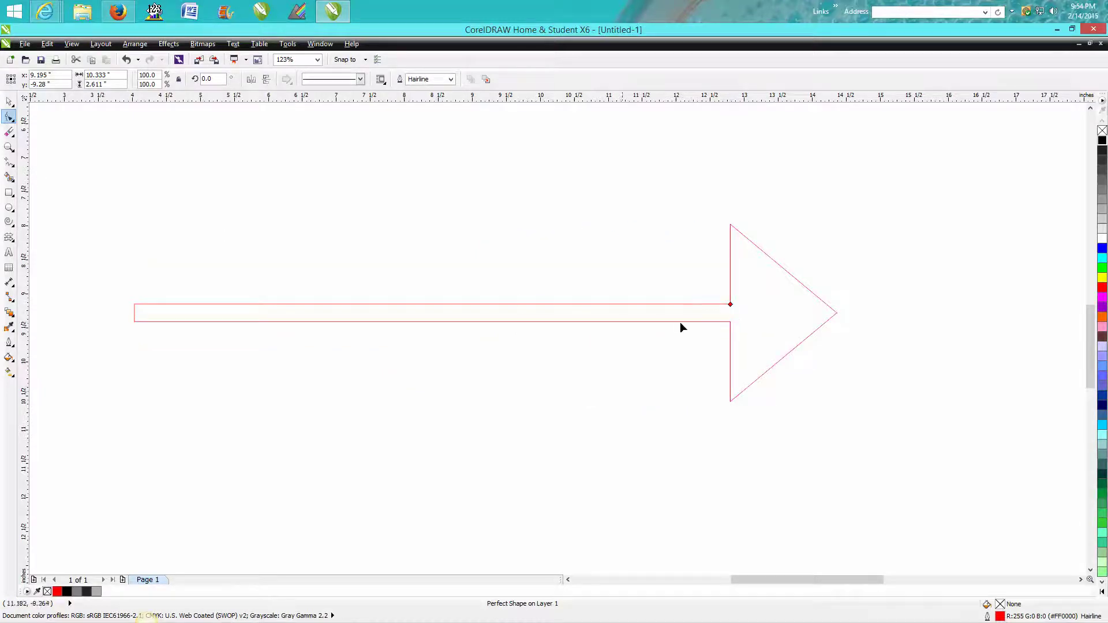
left_click_drag(730, 306, 552, 312)
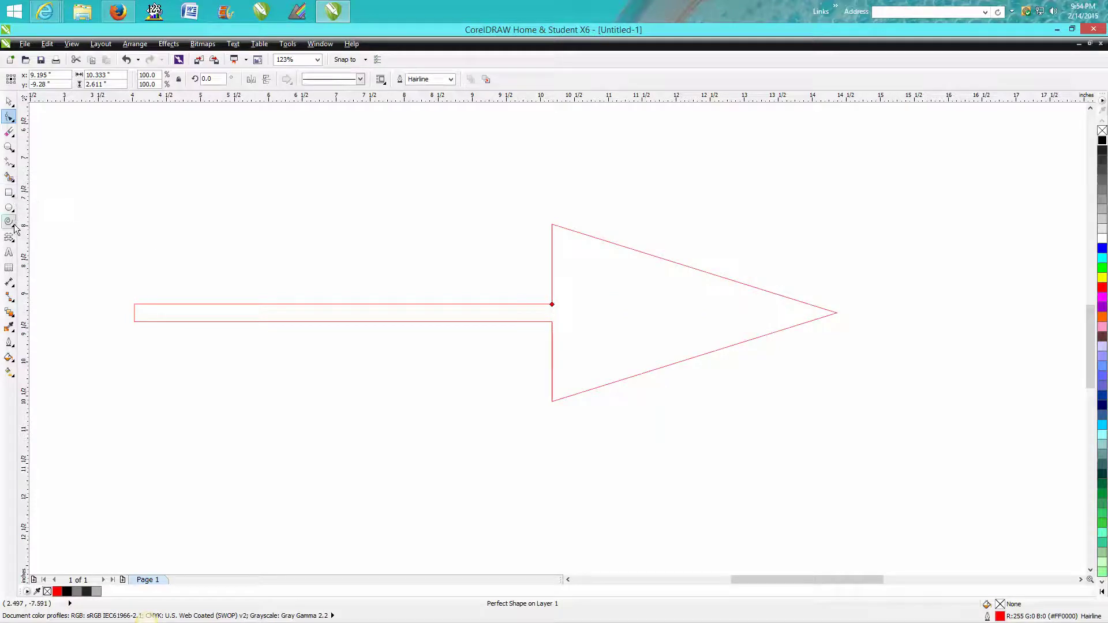
Draw an arrow bent upward, about 1.5 in wide and 1 in high, above the first arrow's shaft
left_click(14, 247)
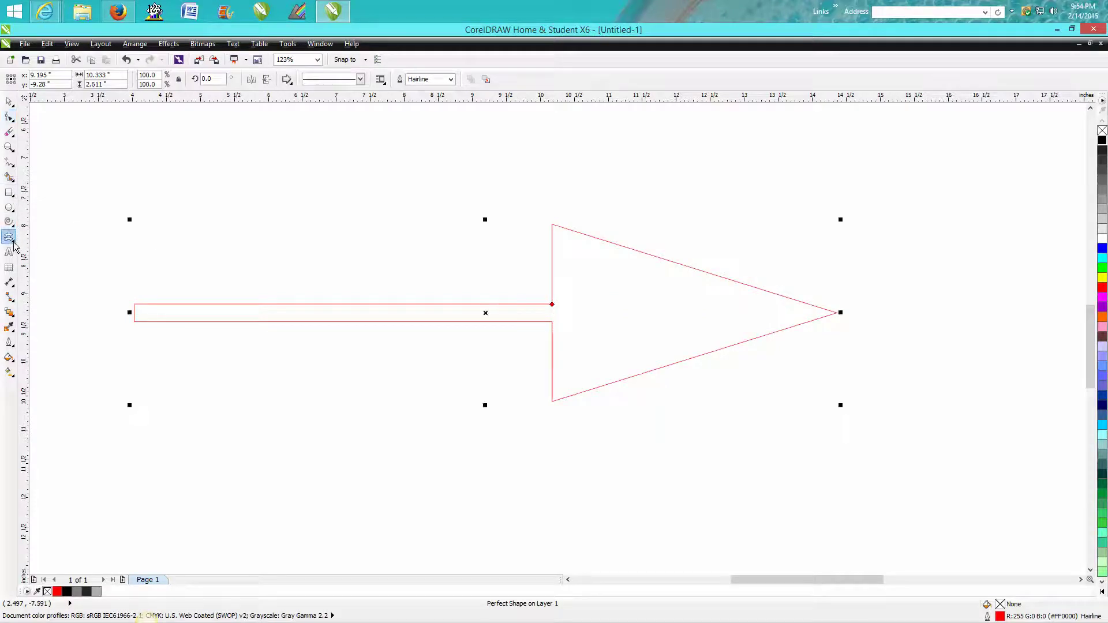
left_click(14, 246)
left_click(48, 250)
left_click(287, 81)
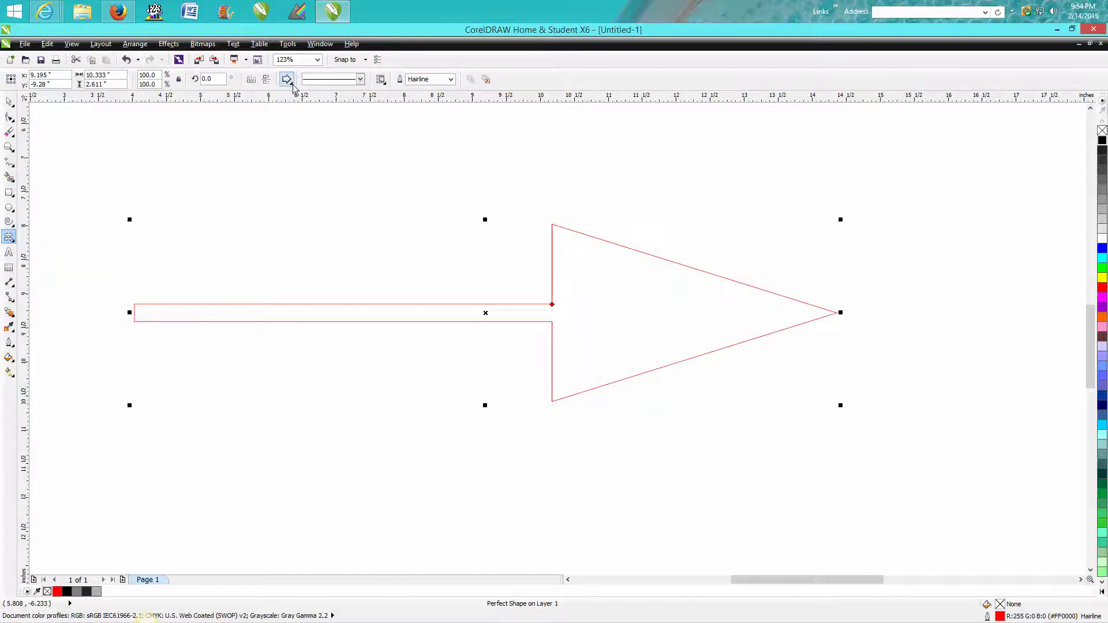
left_click(317, 120)
mouse_move(266, 137)
left_mouse_down()
mouse_move(292, 198)
mouse_move(373, 209)
left_mouse_up()
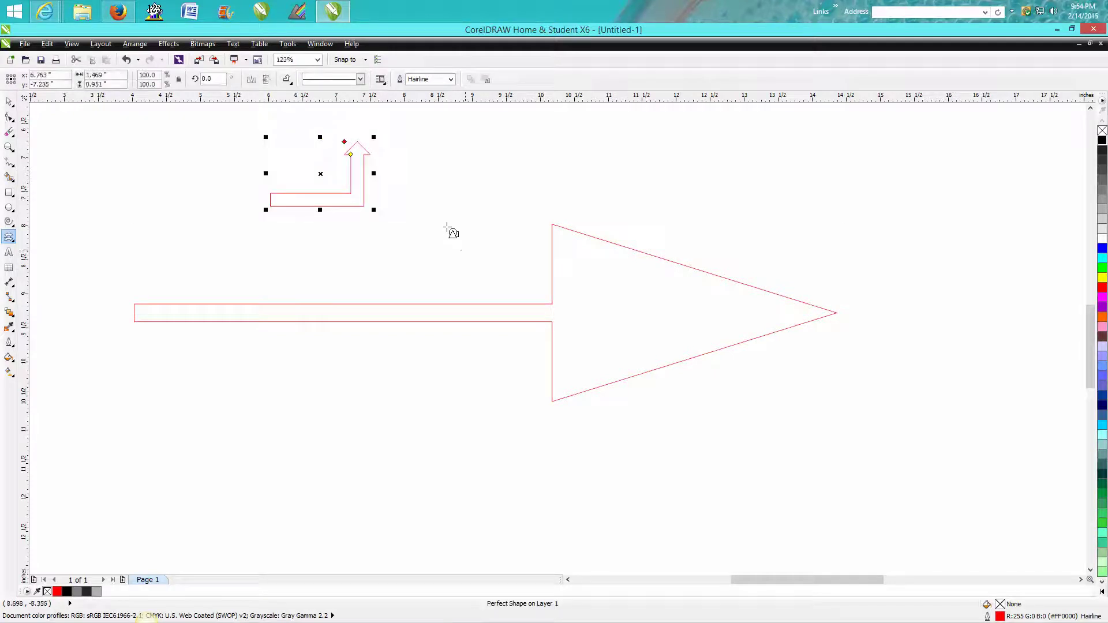
Draw a striped right arrow about 2.3 in wide and 0.7 in high beside the upward-bent arrow
left_click(288, 81)
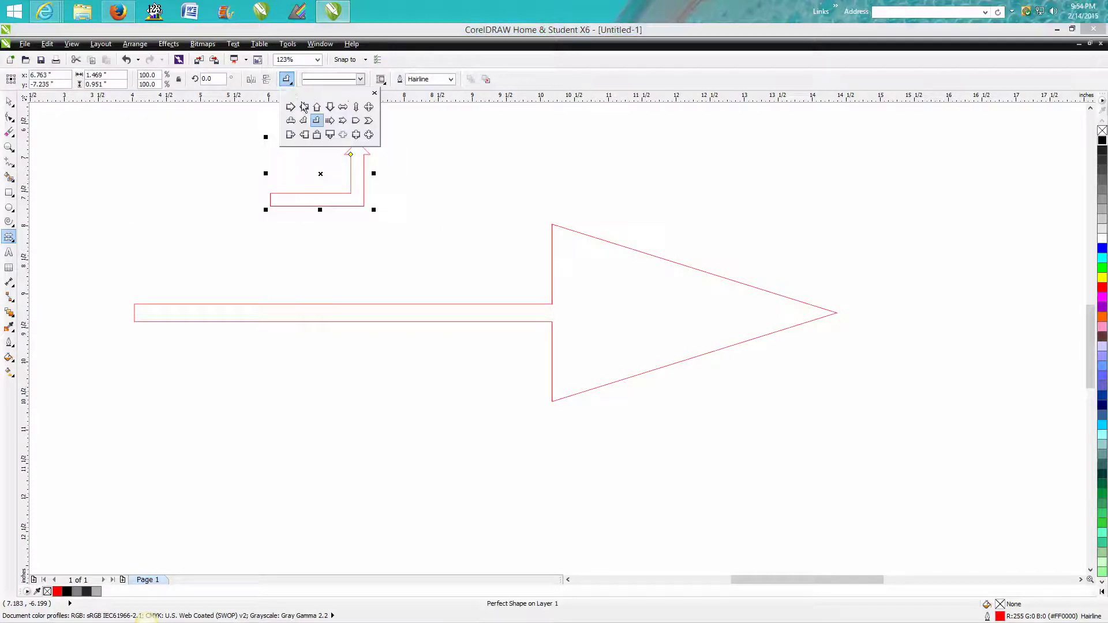
left_click(329, 121)
left_click_drag(420, 127, 585, 182)
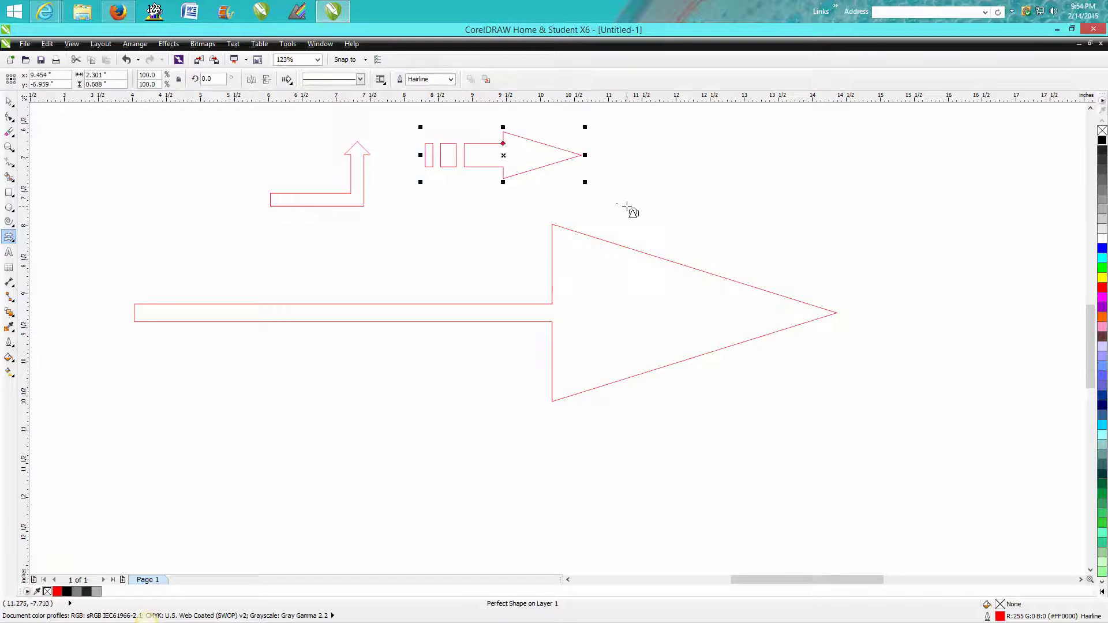
Fill the striped arrow's two stripes and its head with gray using the Smart Fill tool
left_click(9, 177)
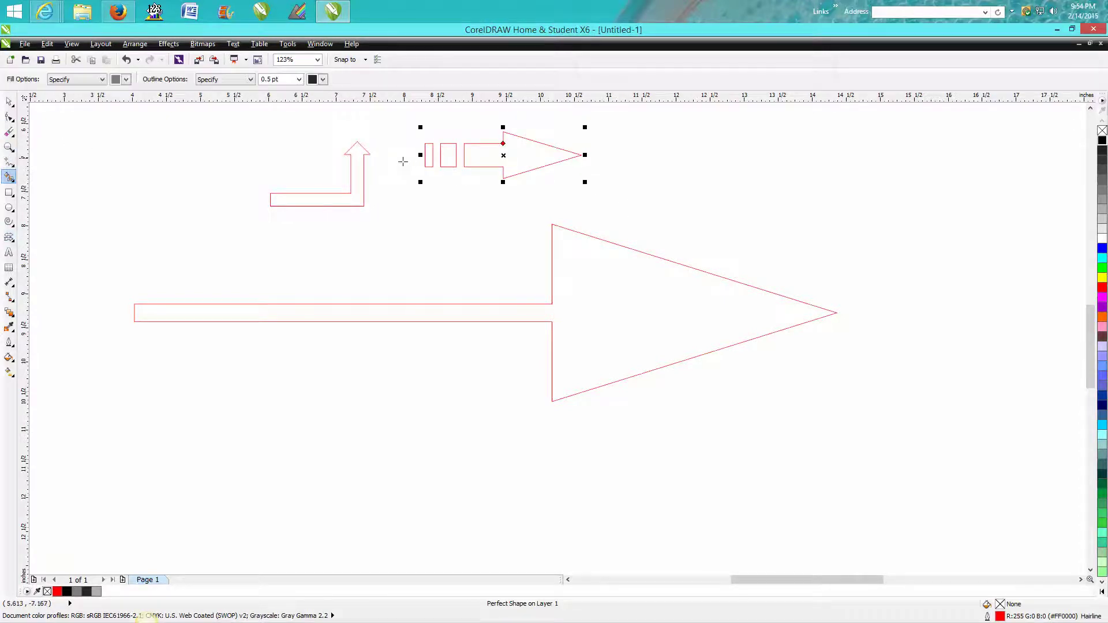
left_click(428, 155)
left_click(449, 155)
left_click(485, 156)
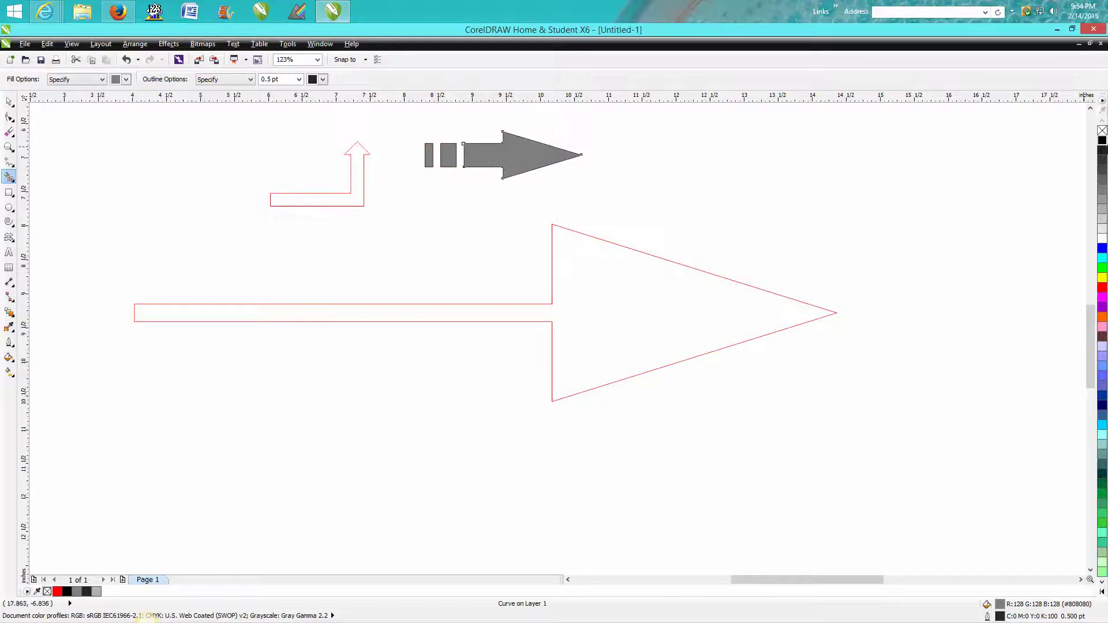
Recolor the striped arrow's head black and its wider stripe light gray (#999999)
left_click(1101, 140)
left_click(443, 150)
left_click(1102, 201)
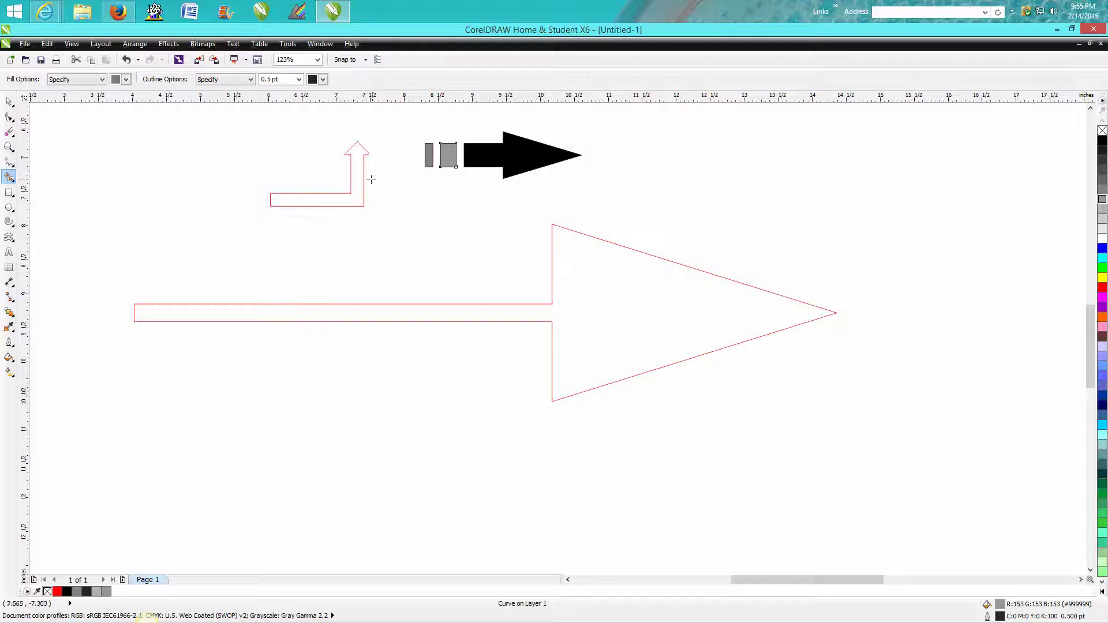
Draw a four-way arrow about 1.1 in wide and 1 in high beside the upward-bent arrow with the Arrow Shapes tool
left_click(13, 245)
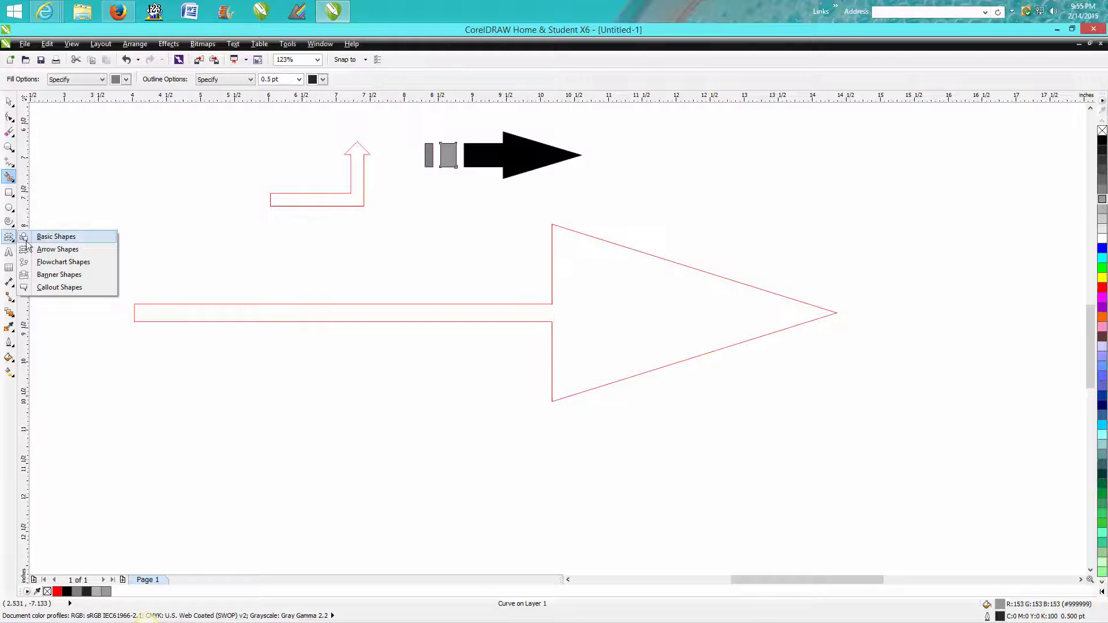
left_click(40, 249)
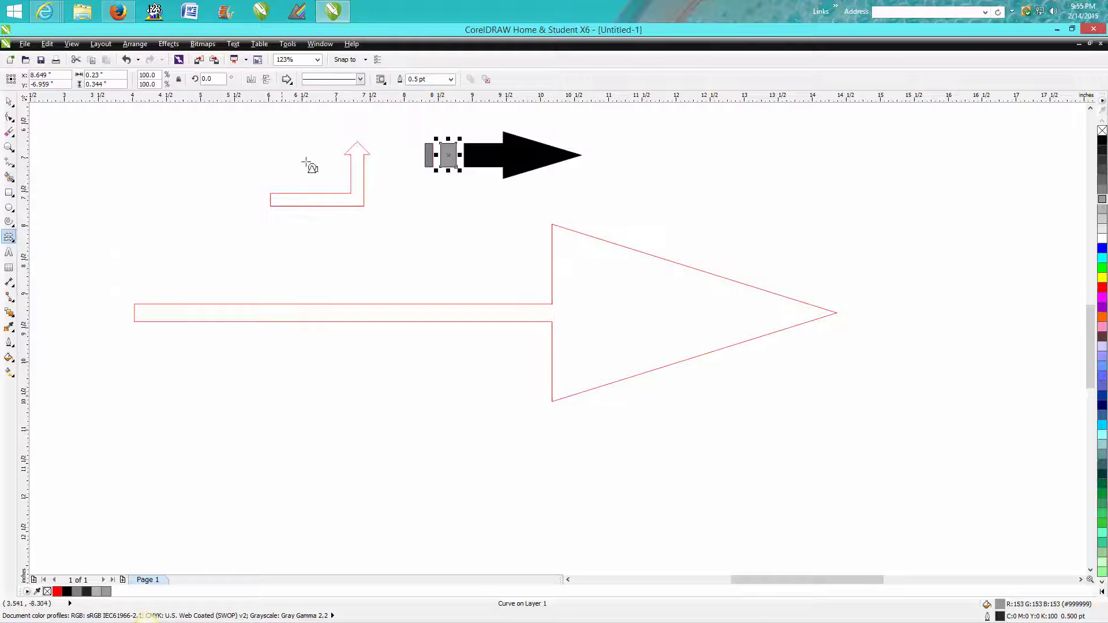
left_click(291, 85)
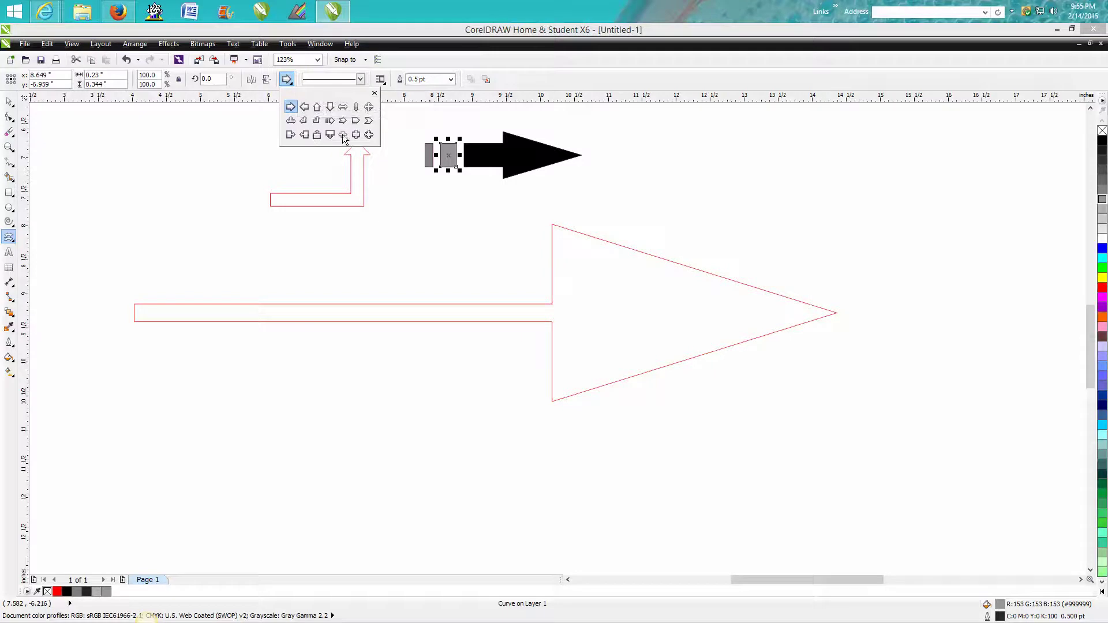
left_click(369, 135)
left_click_drag(238, 152, 152, 228)
left_click(9, 117)
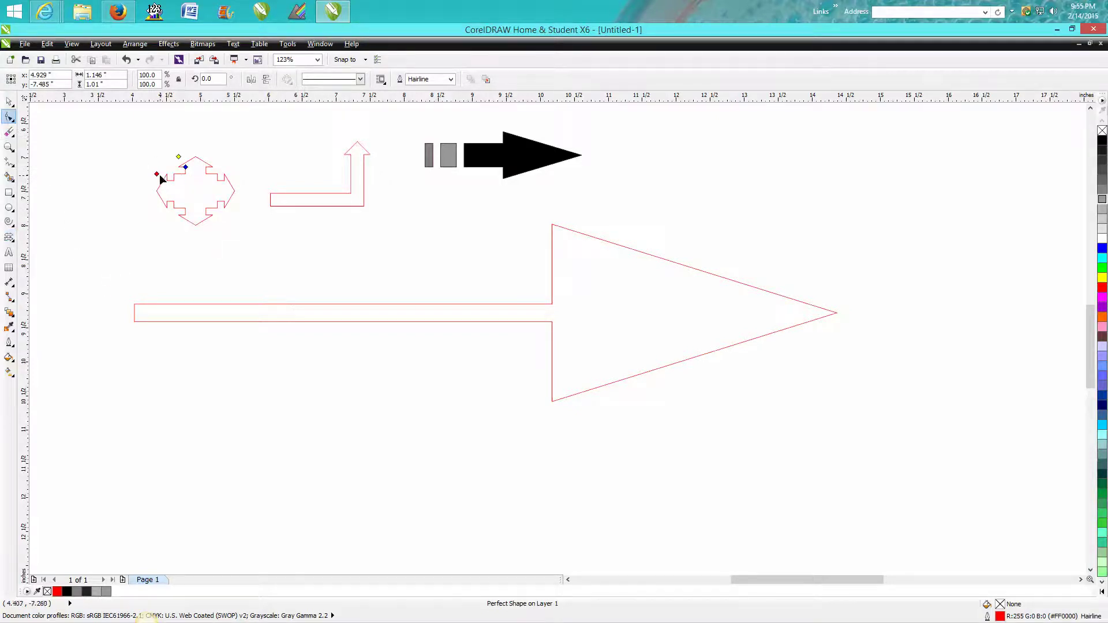
left_click(10, 101)
scroll(286, 181, "down", 4)
left_click(16, 237)
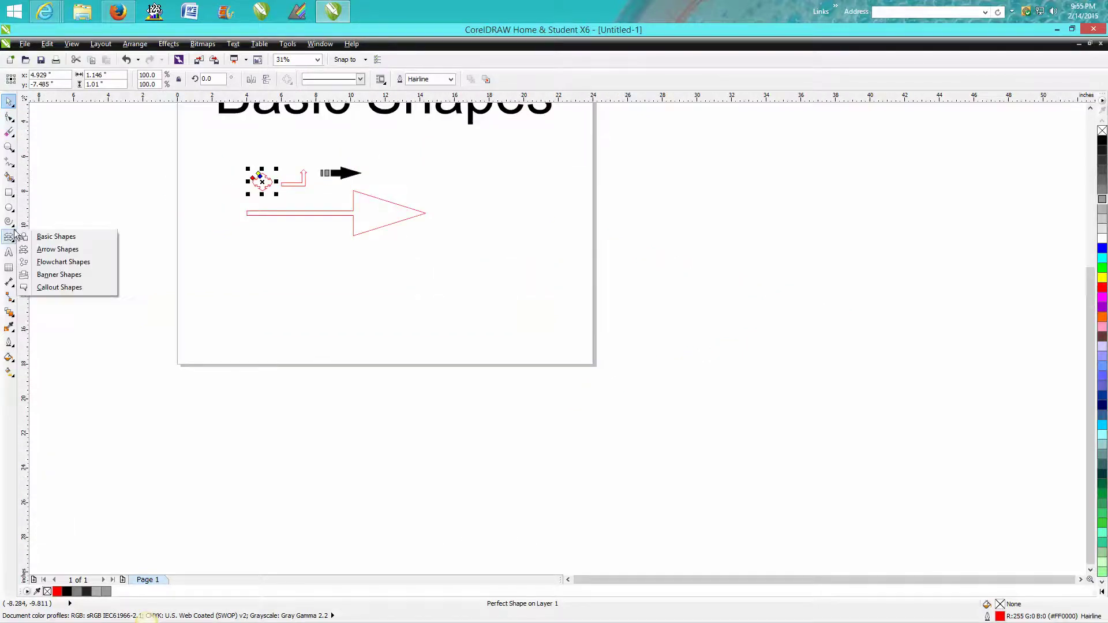
left_click(56, 287)
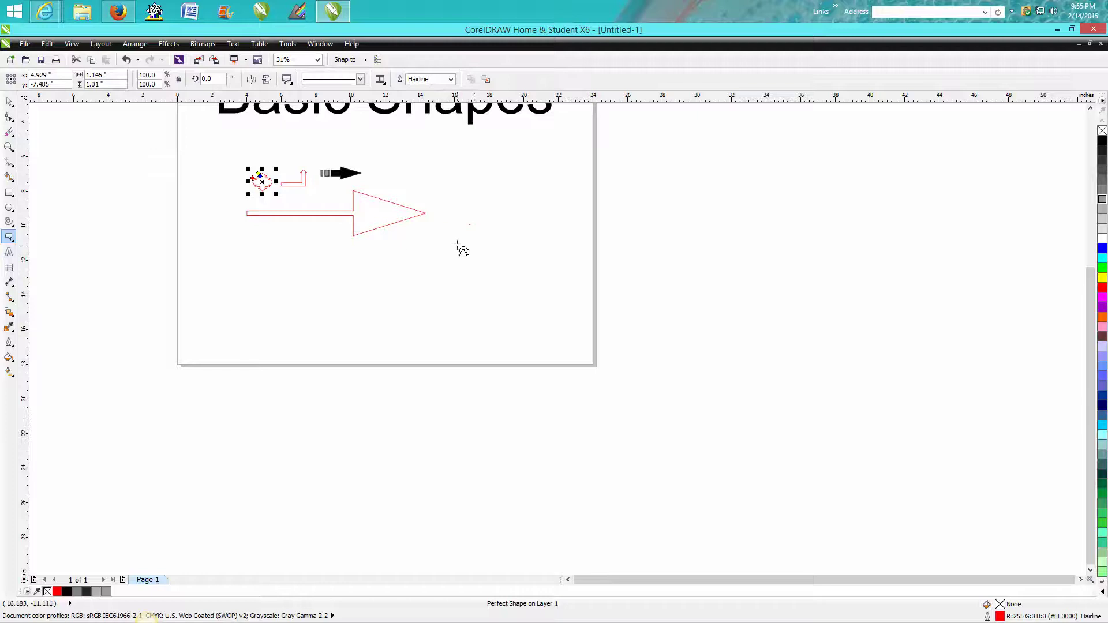
left_click(287, 79)
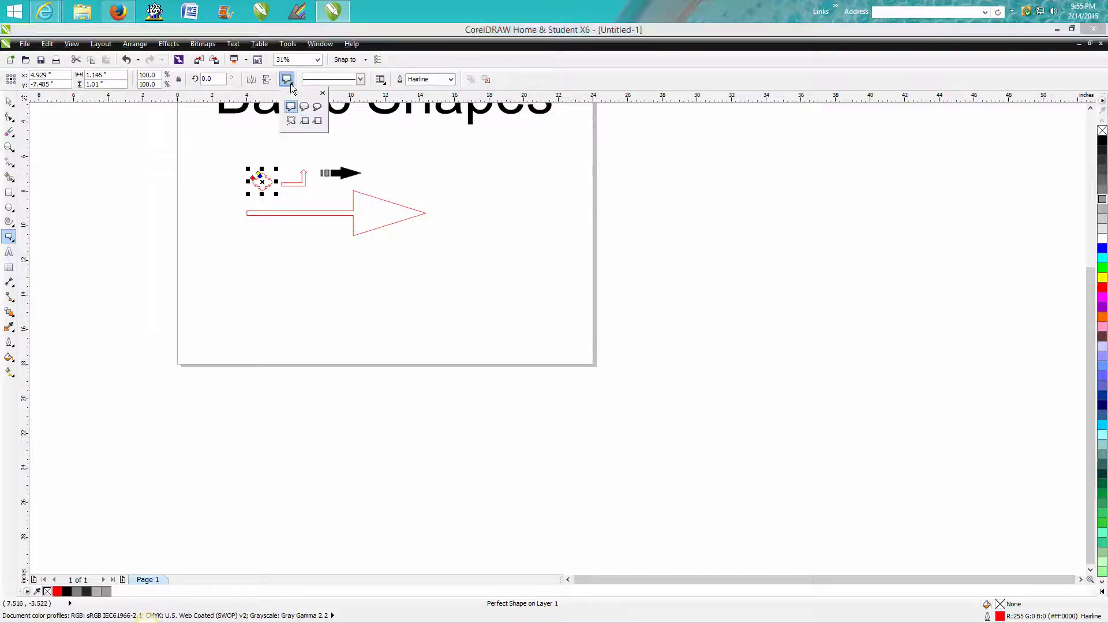
left_click(317, 108)
scroll(532, 206, "down", 2)
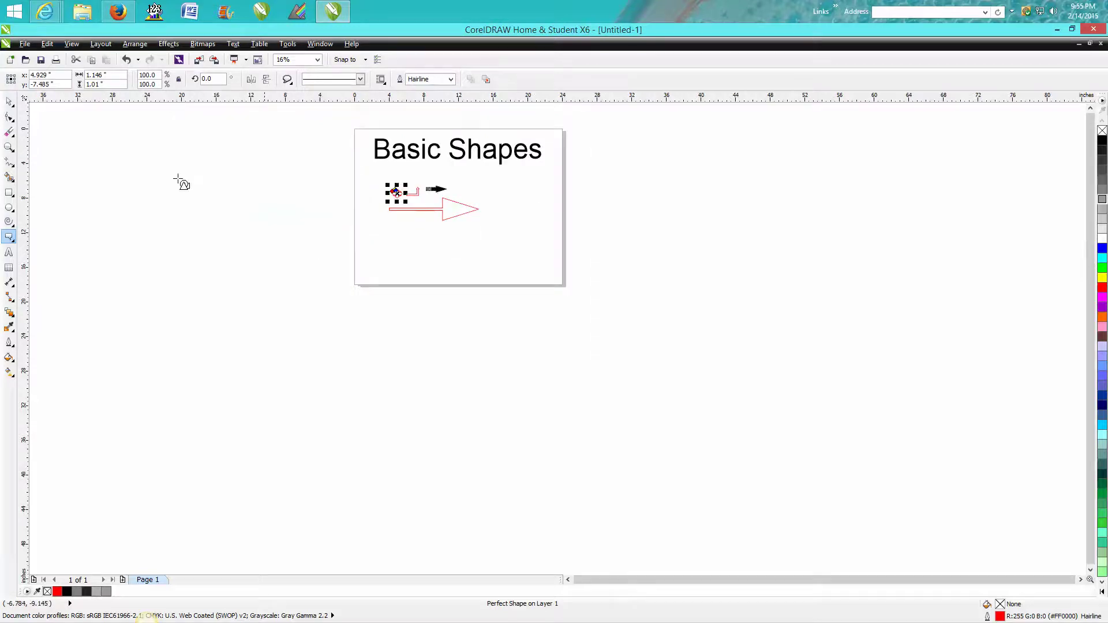
Delete the title and all the arrows from the page
left_click(9, 102)
left_click_drag(343, 123, 599, 240)
key("Delete")
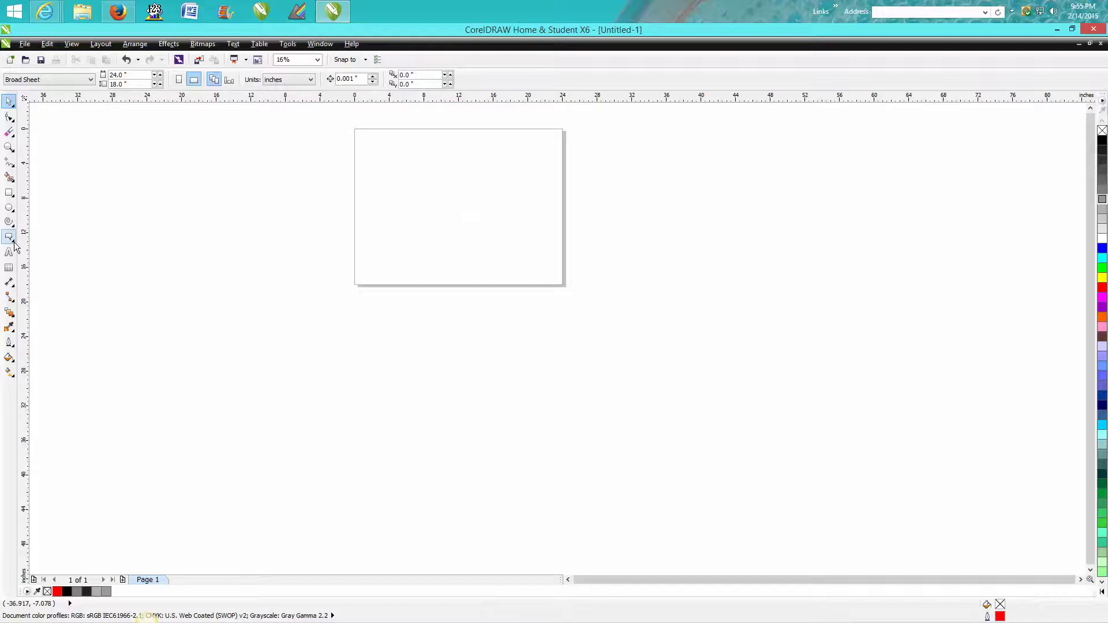
Draw a round callout with its tail pointing up, about 6.9 in wide and 9.8 in high, on the page with Callout Shapes
left_click(9, 237)
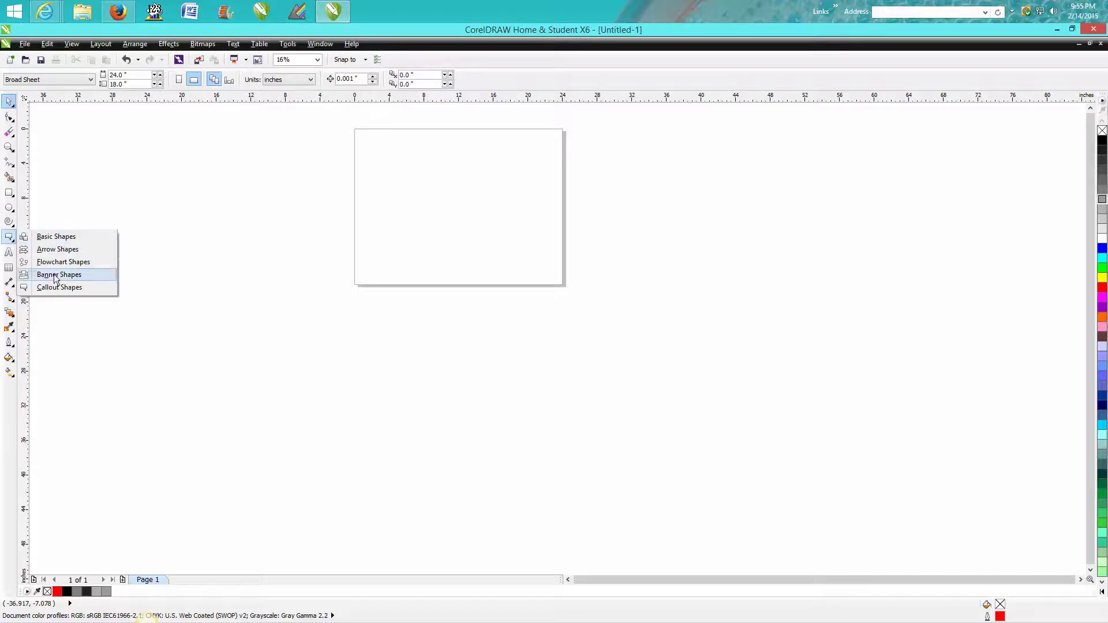
left_click(68, 287)
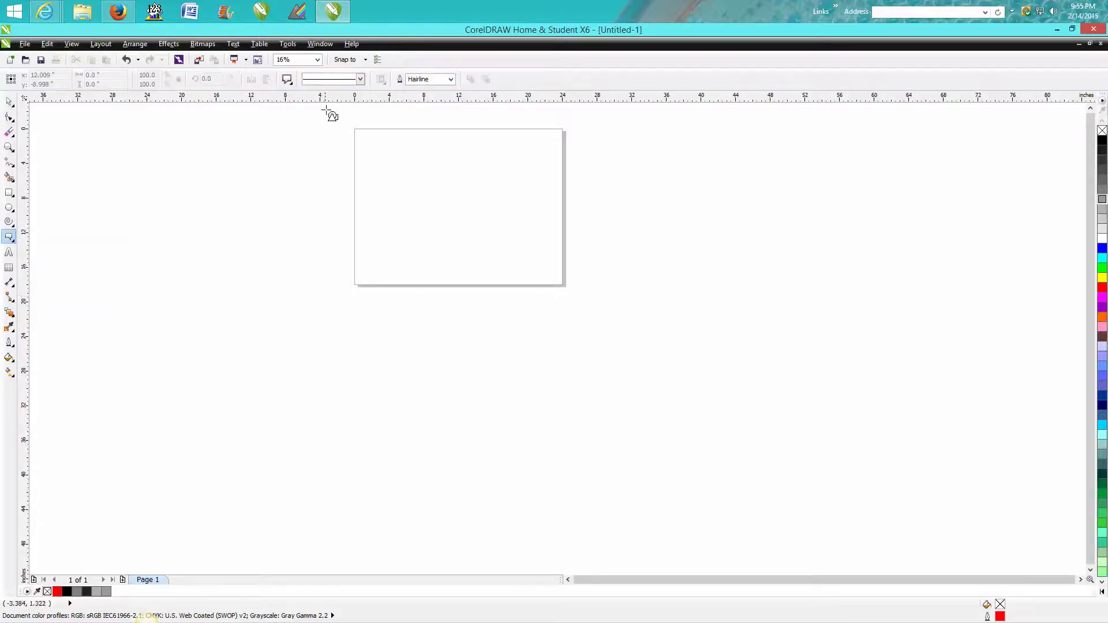
left_click(288, 80)
left_click(317, 106)
left_click_drag(454, 150, 448, 239)
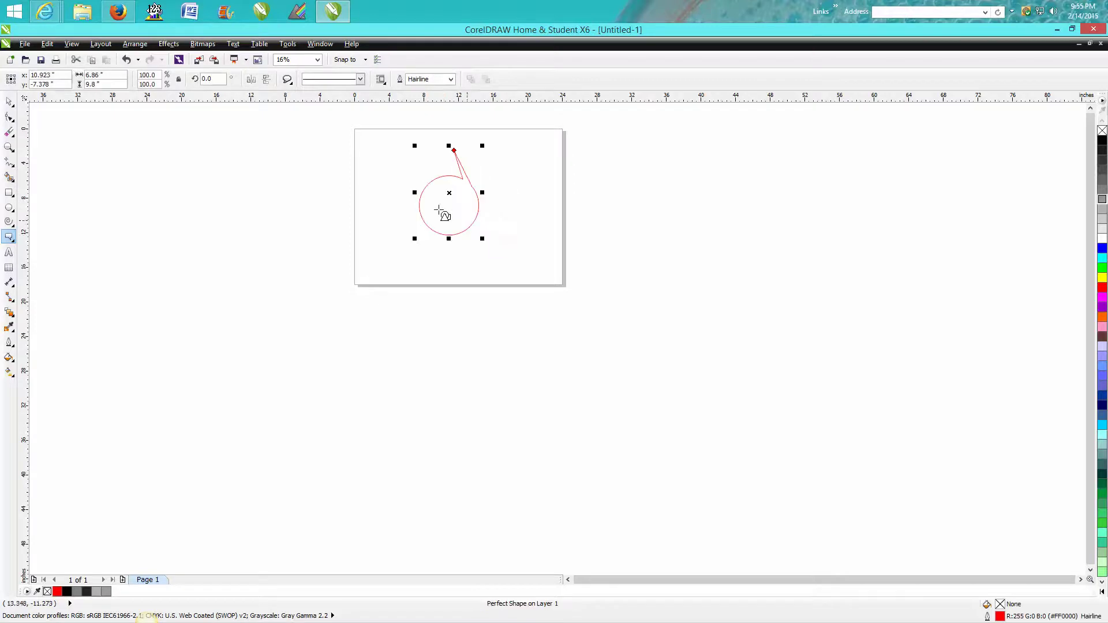
Mirror the callout vertically and rotate it to about 348.4 degrees
left_click(9, 101)
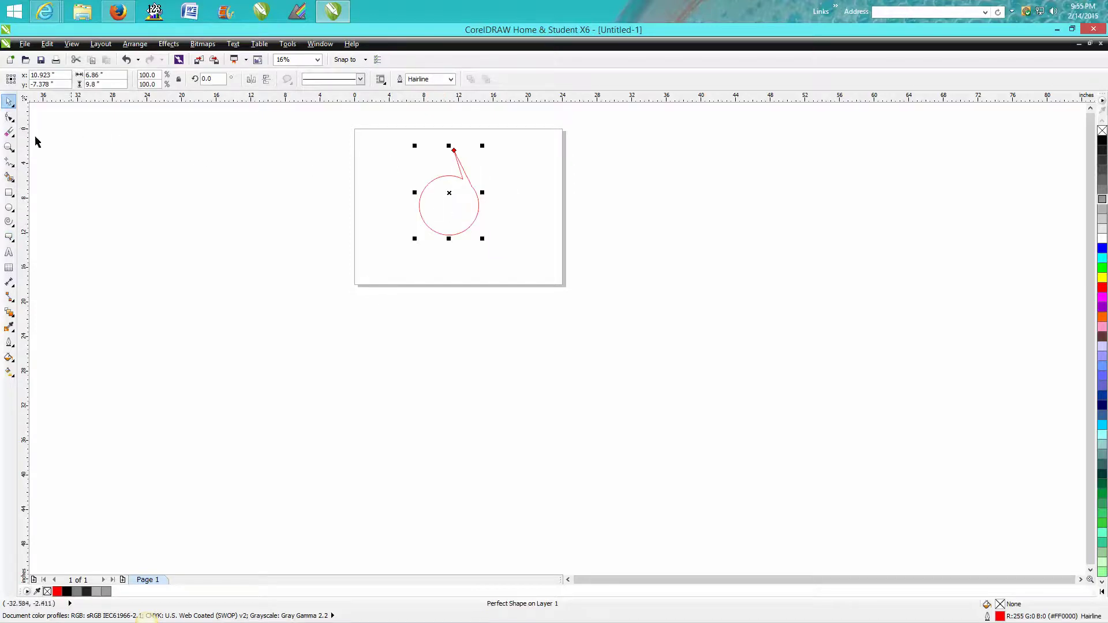
left_click(9, 148)
left_click_drag(376, 136, 621, 307)
left_click(9, 101)
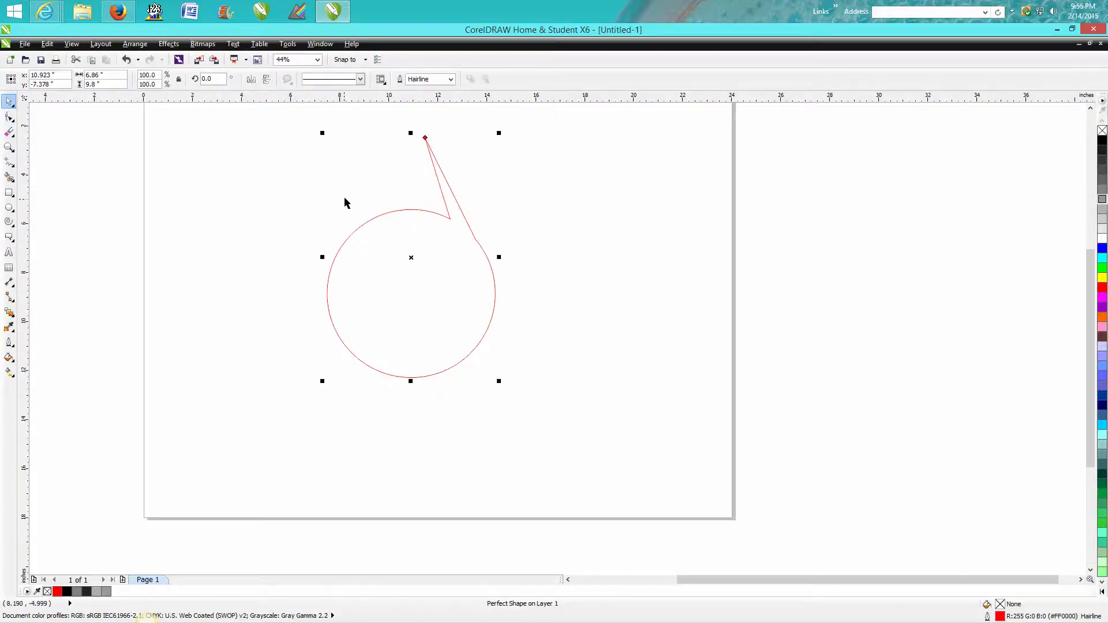
left_click(265, 80)
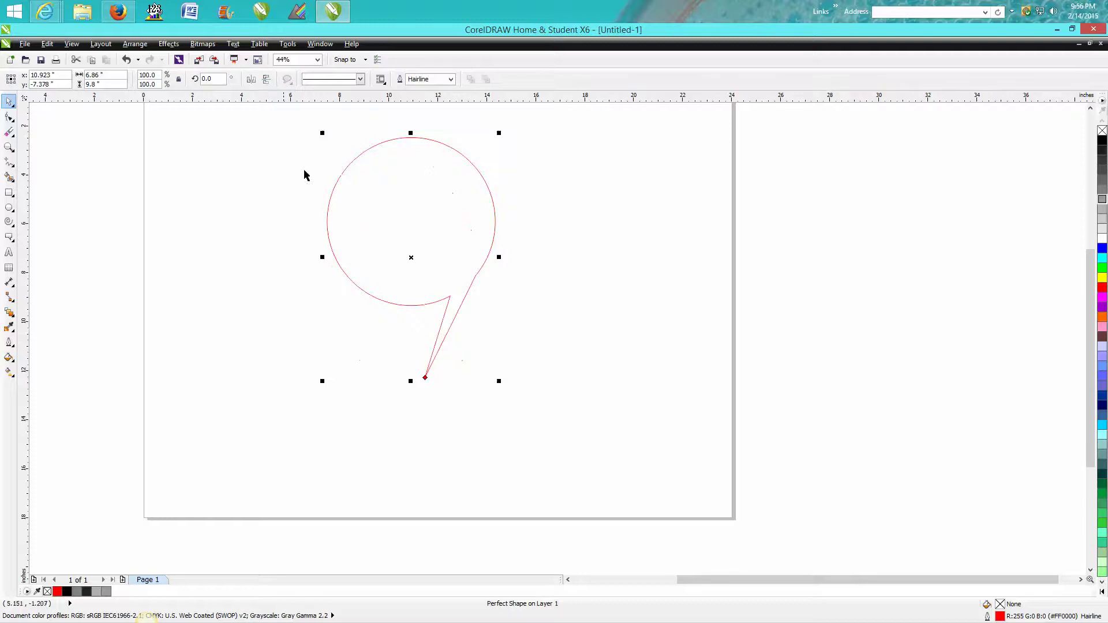
left_click(425, 251)
left_click_drag(500, 135, 524, 154)
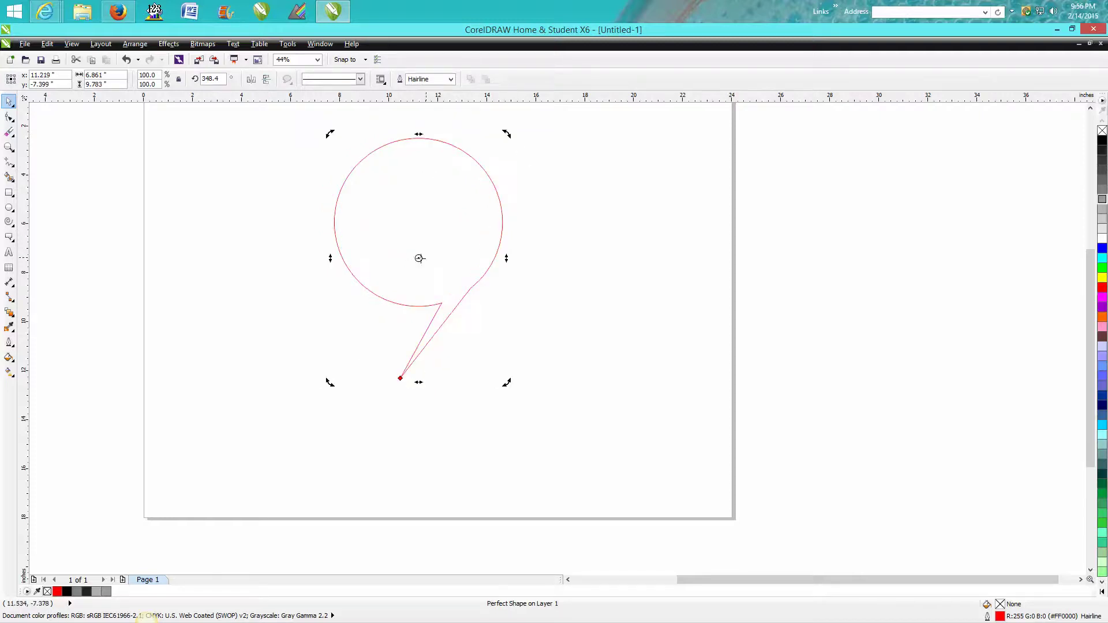
Move the callout's rotation center to the tip of its tail and rotate a copy around it to about 43.9 degrees
left_click_drag(404, 349, 400, 373)
left_click(438, 250)
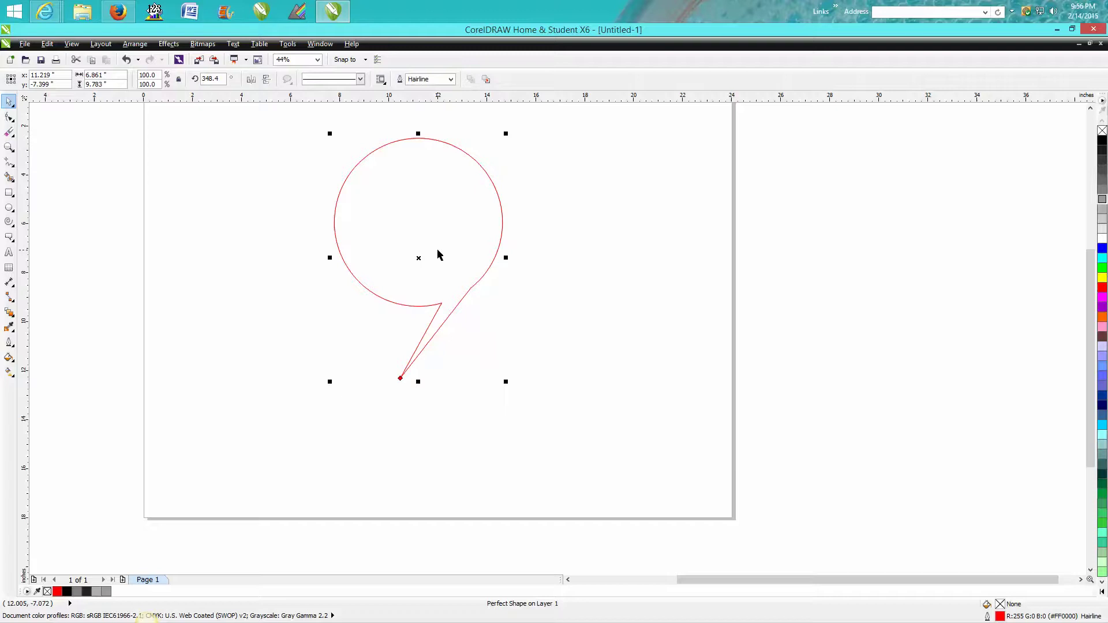
left_click(483, 181)
left_click_drag(505, 136, 276, 183)
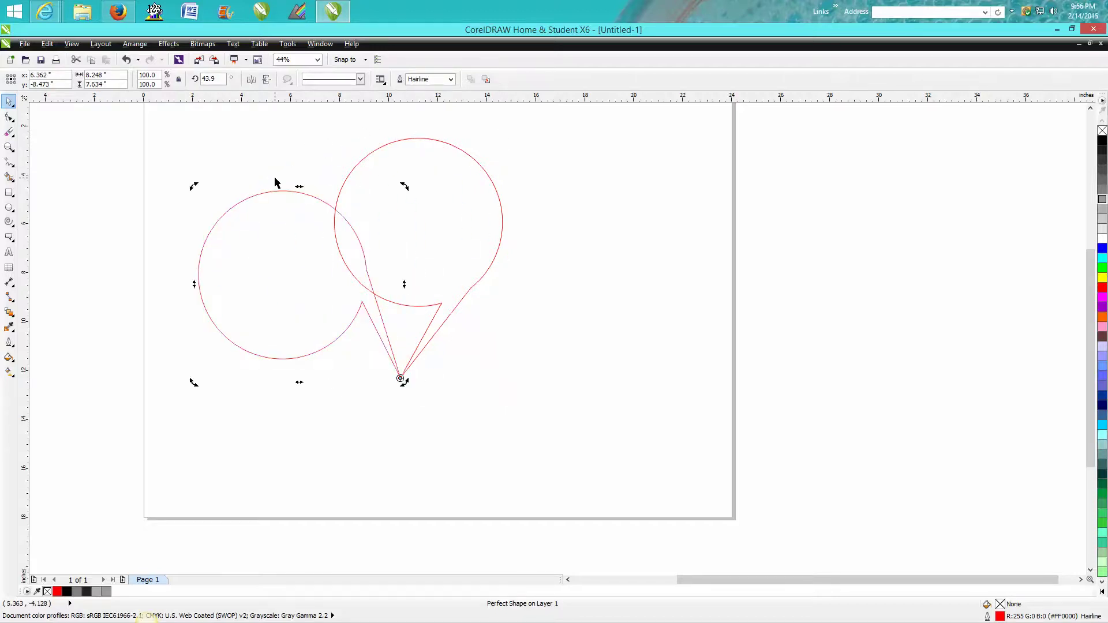
Repeat the rotated duplication around the tail tip until seven callouts form a flower-like ring
key("ctrl+d")
key("ctrl+d")
key("ctrl+d")
key("ctrl+d")
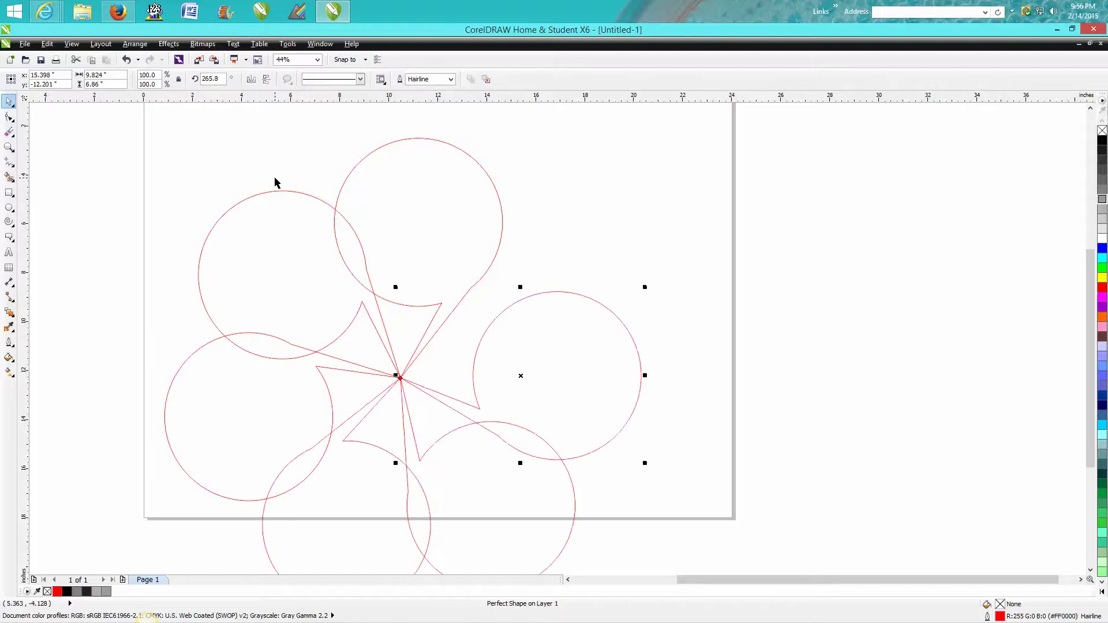
Weld all seven callouts into a single flower outline
scroll(501, 229, "down", 2)
left_click_drag(297, 145, 618, 464)
left_click(357, 80)
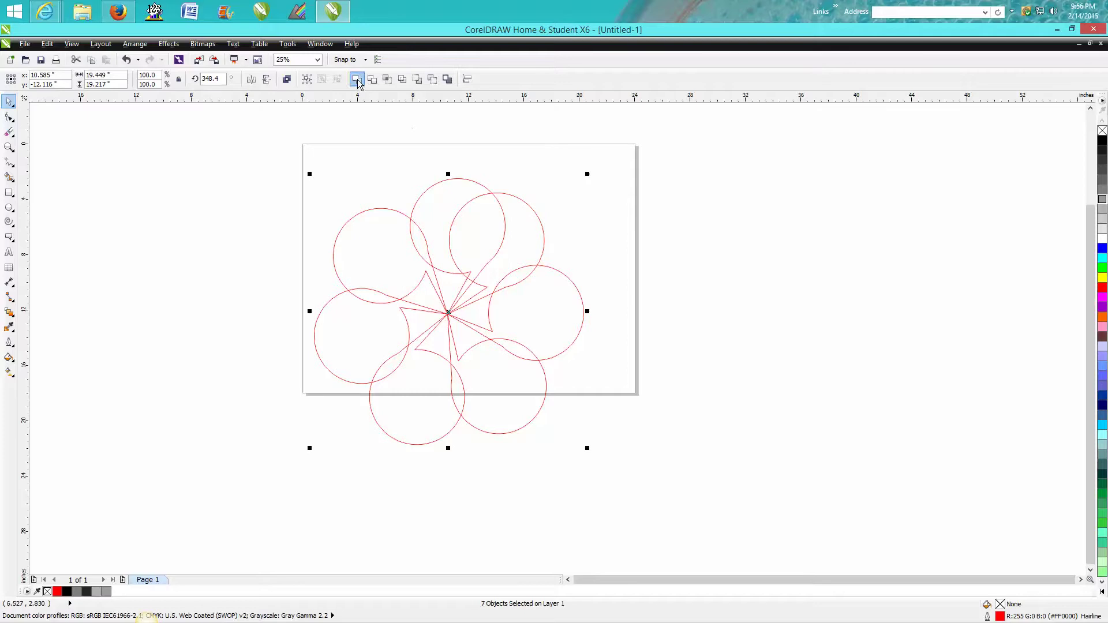
left_click(592, 248)
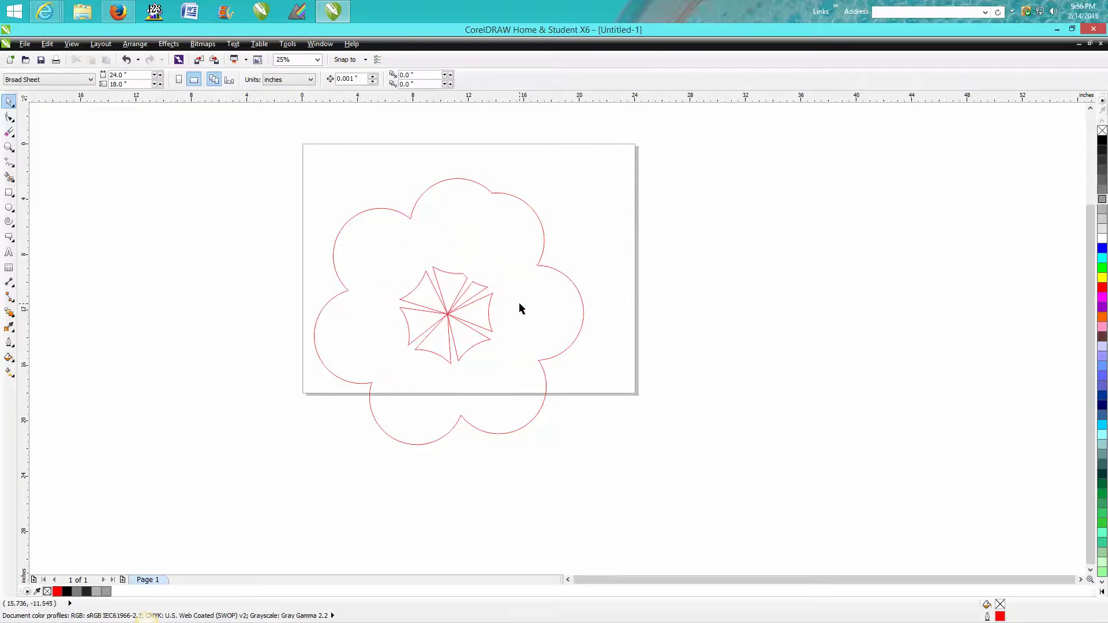
With the Shape tool, pull a top inner-edge node toward the flower's center and stretch the upper-right petal's outer node outward
left_click(9, 117)
left_click(452, 276)
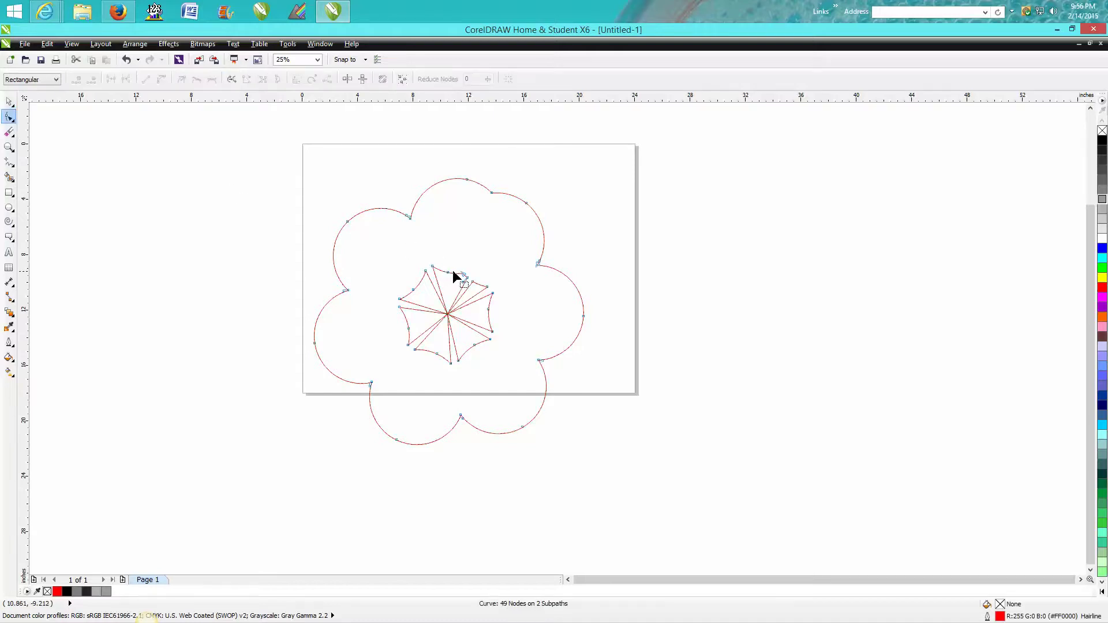
left_click(448, 272)
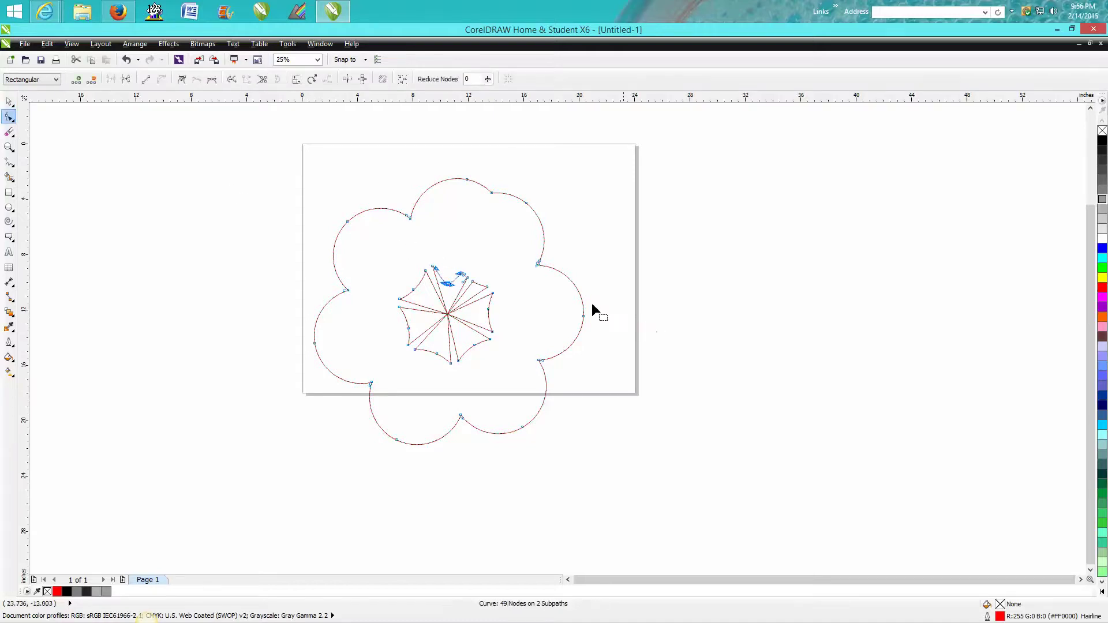
left_click_drag(523, 203, 590, 183)
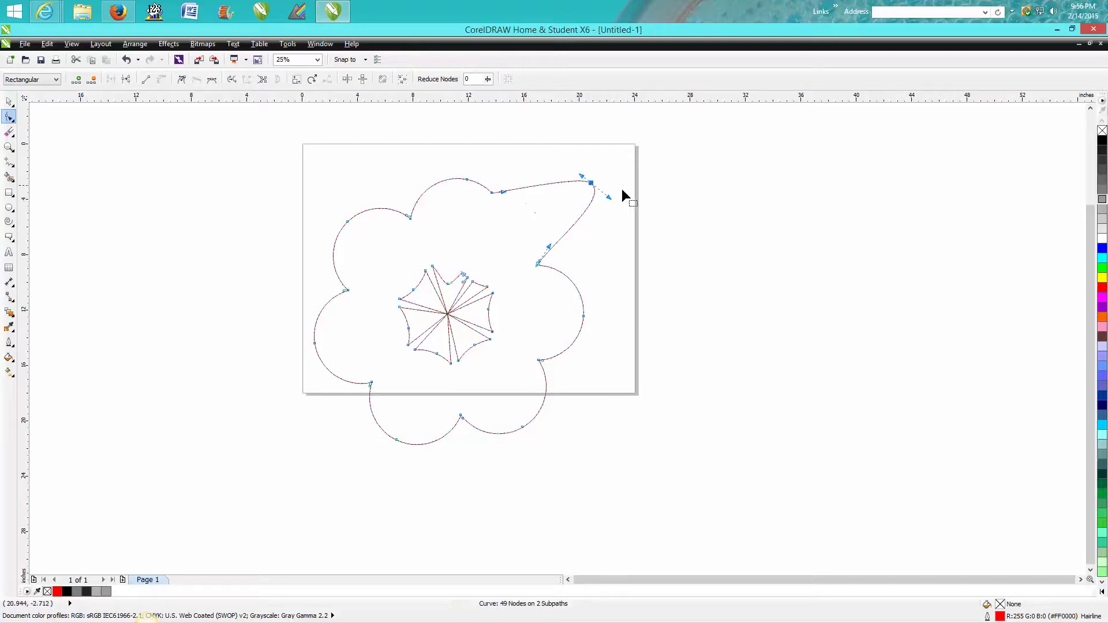
left_click(10, 102)
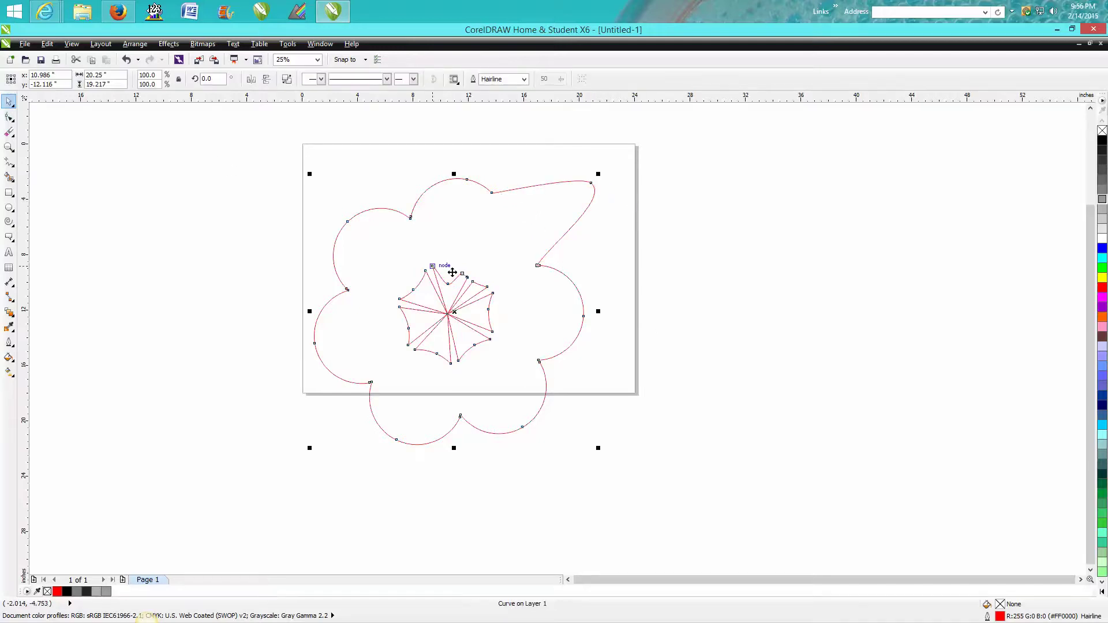
Draw a smiley face about 7.8 in wide and high outside the page, left of the flower, with the Basic Shapes tool
left_click(12, 245)
left_click(47, 236)
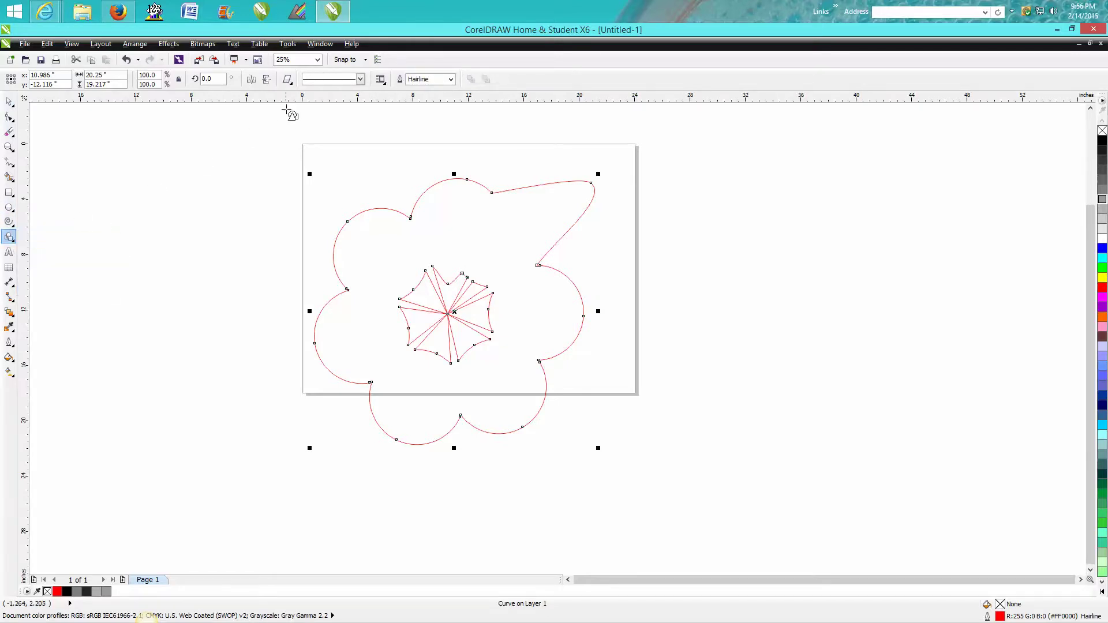
left_click(292, 85)
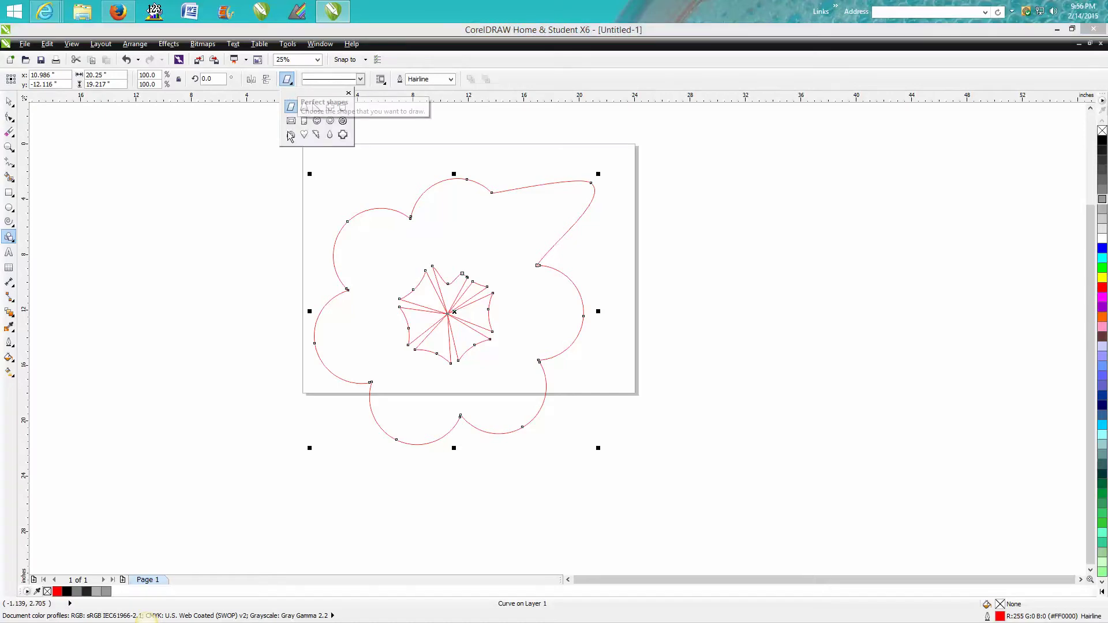
left_click(317, 121)
mouse_move(270, 150)
left_mouse_down()
mouse_move(180, 254)
mouse_move(154, 266)
left_mouse_up()
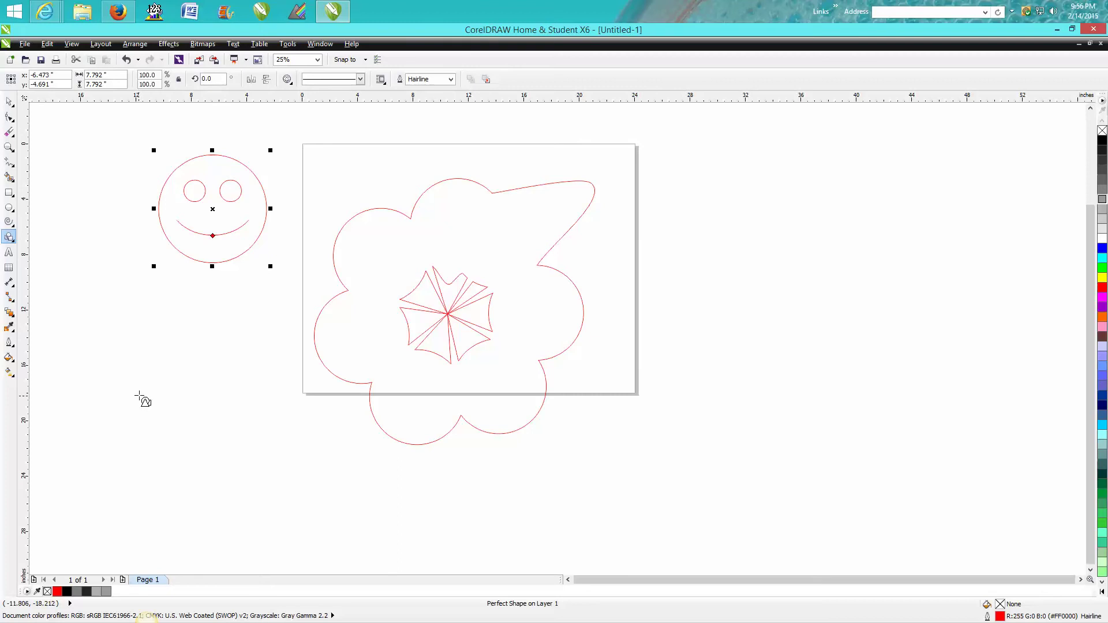